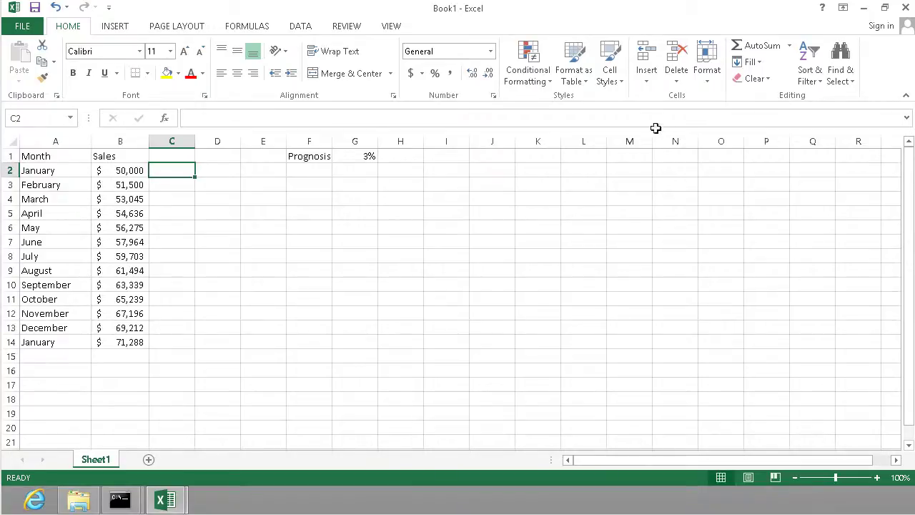
pyautogui.click(453, 194)
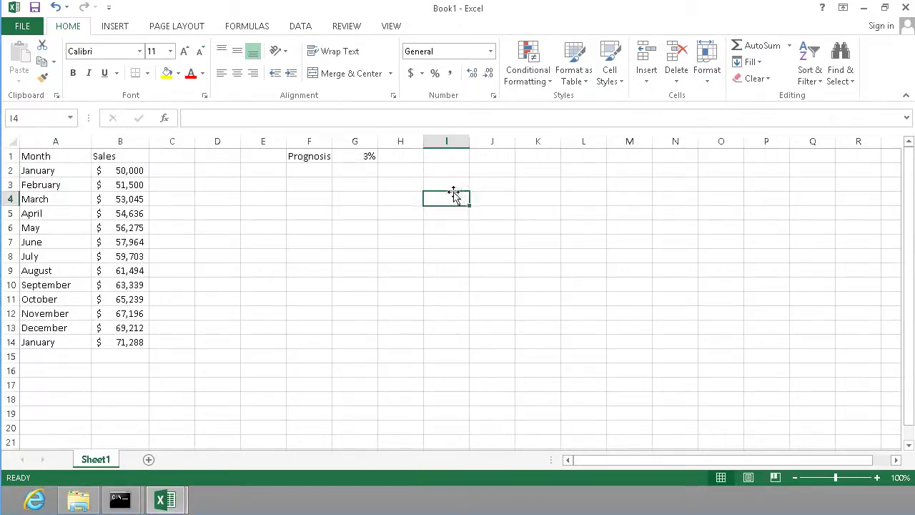
pyautogui.click(135, 174)
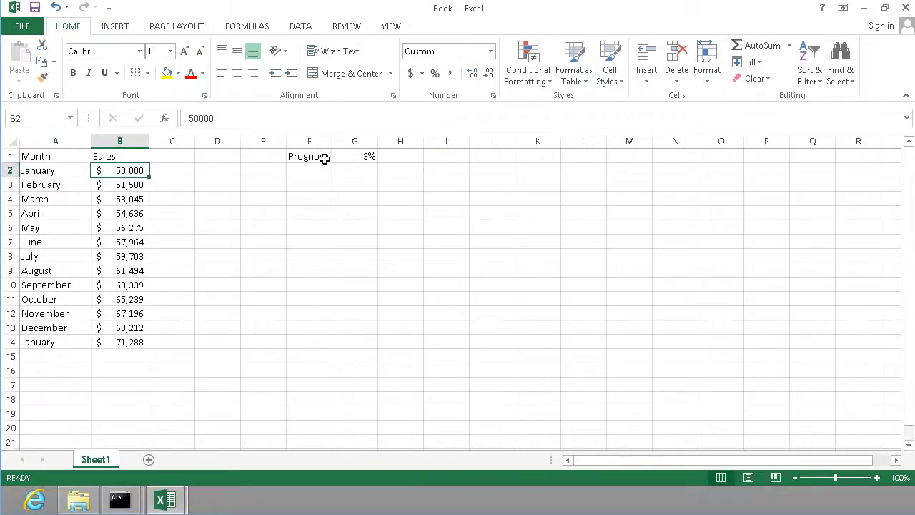
pyautogui.click(361, 156)
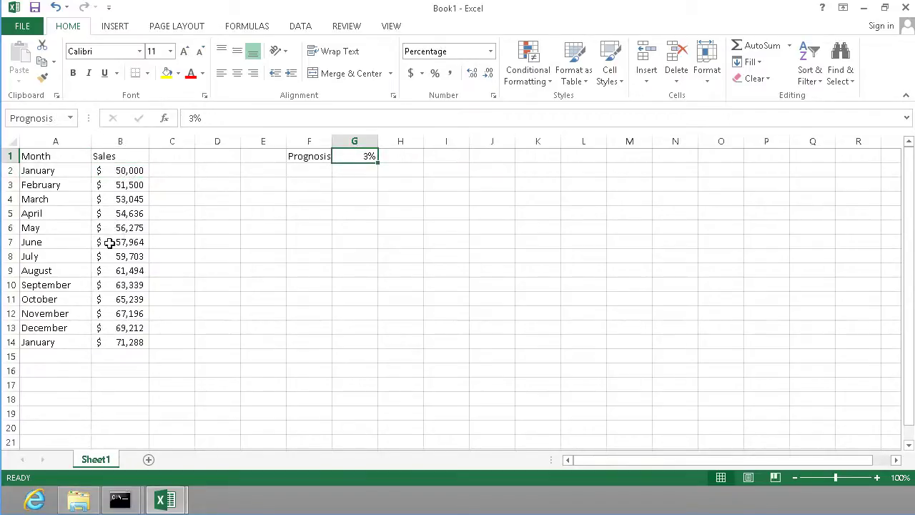
# Overwrite the April sales formula in B5 with the fixed value 60000.
pyautogui.click(124, 214)
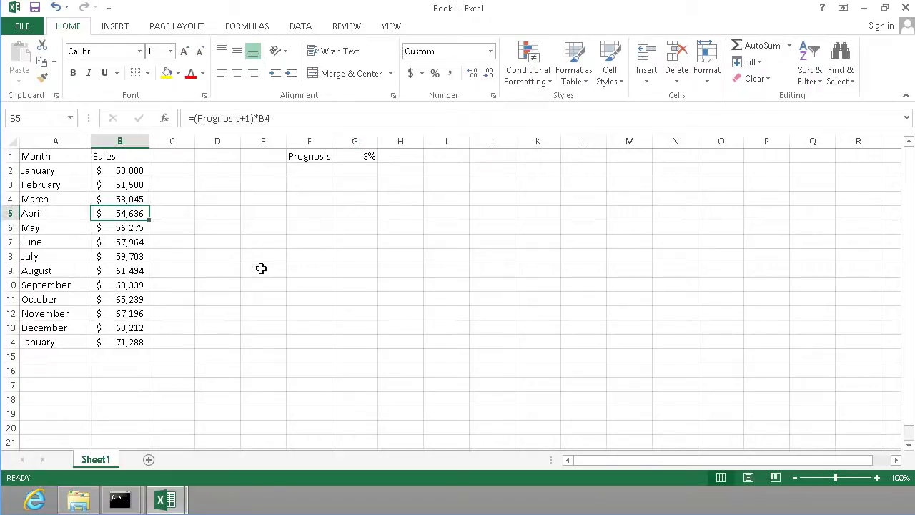
pyautogui.write('60000')
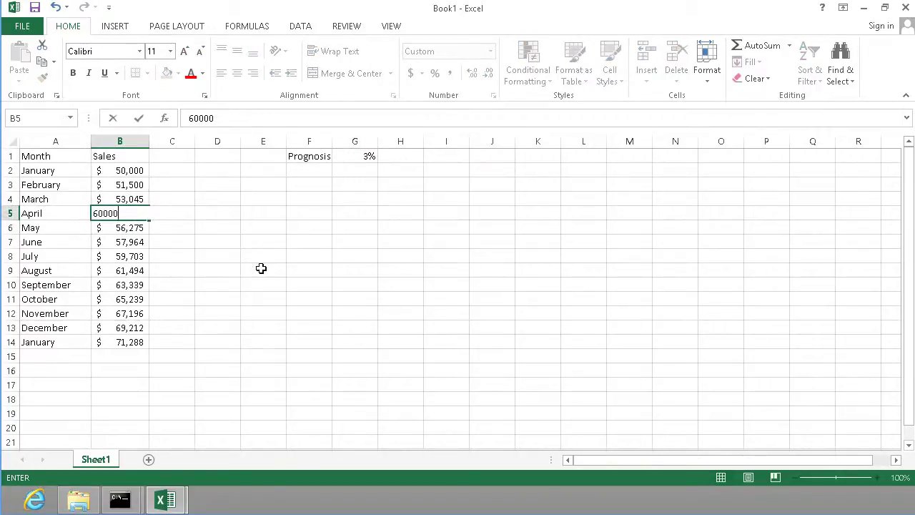
pyautogui.press('Return')
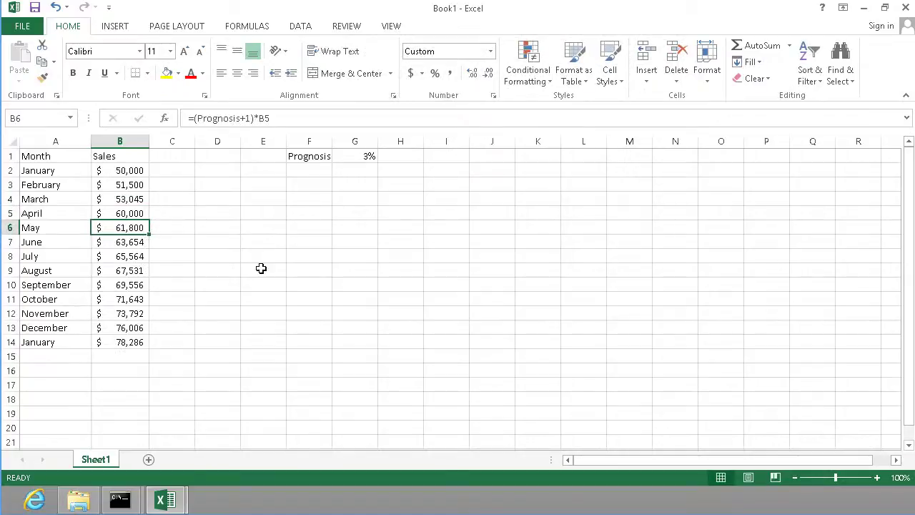
pyautogui.press('Up')
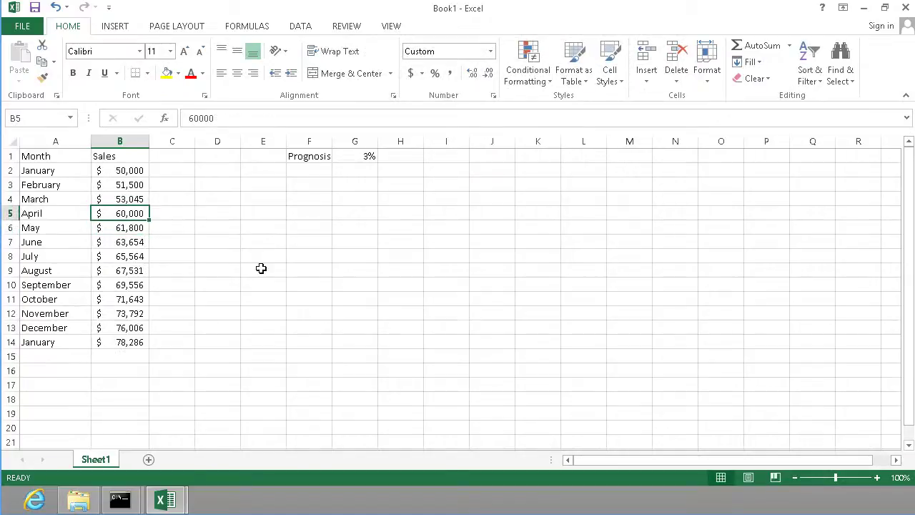
# Set the Prognosis percentage in G1 to 10%.
pyautogui.click(354, 155)
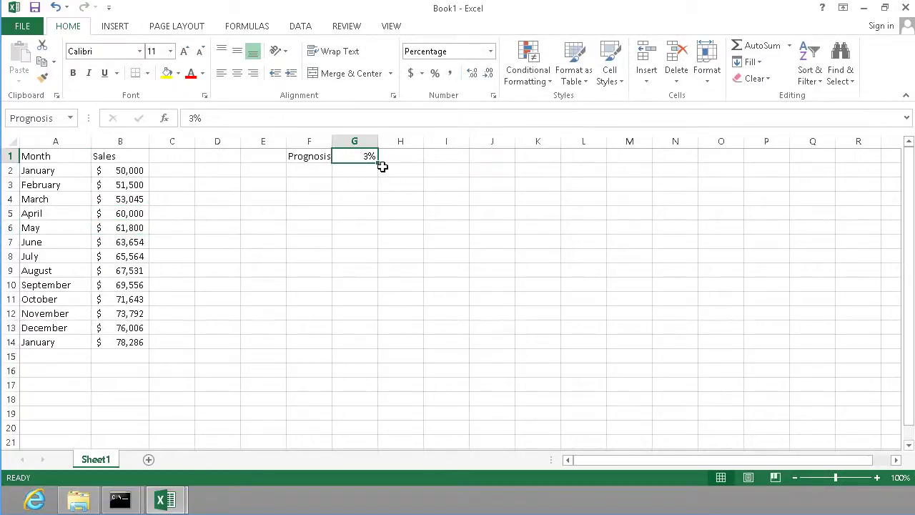
pyautogui.write('10')
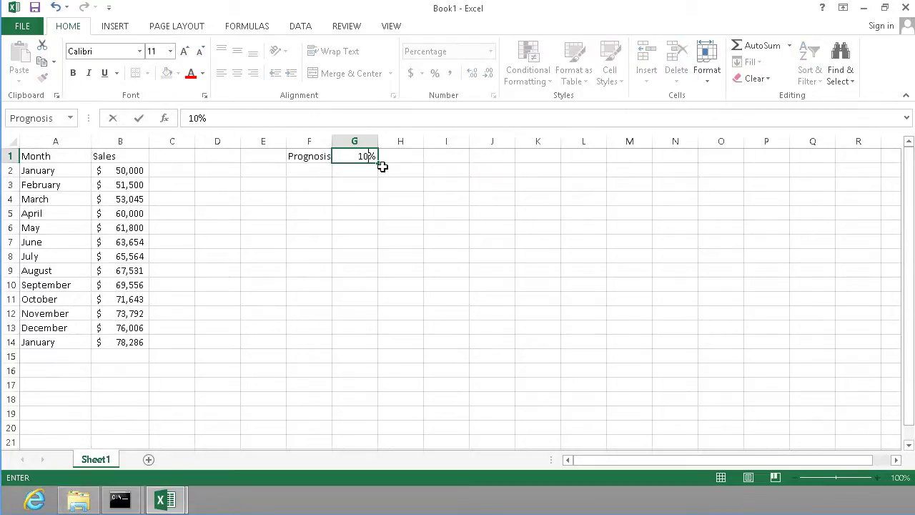
pyautogui.press('Return')
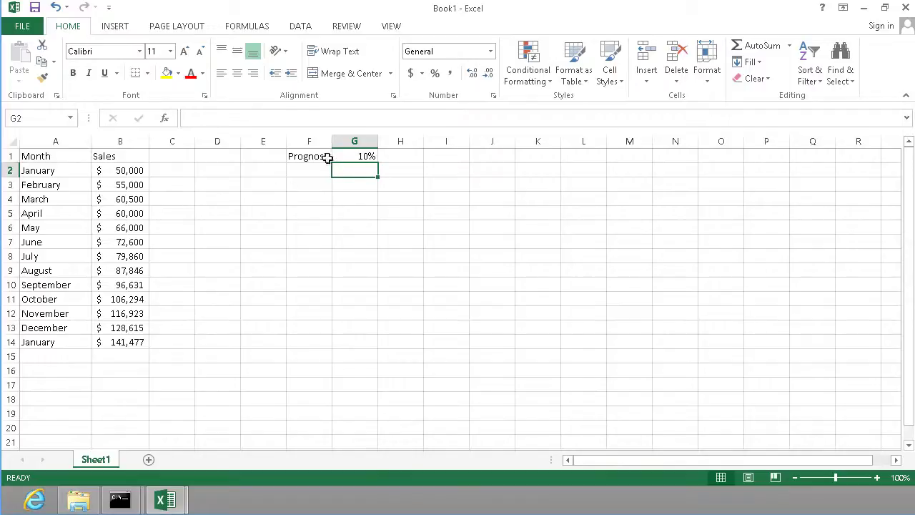
pyautogui.click(127, 172)
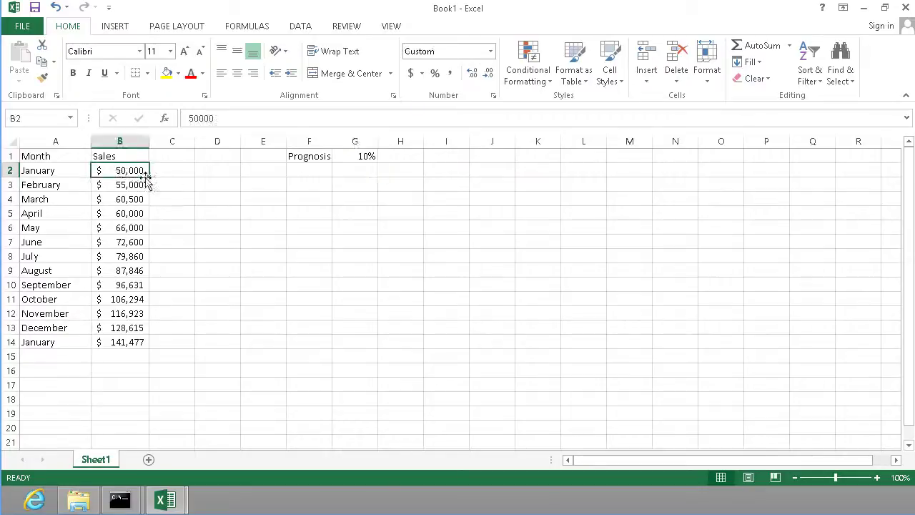
pyautogui.click(355, 156)
pyautogui.click(129, 170)
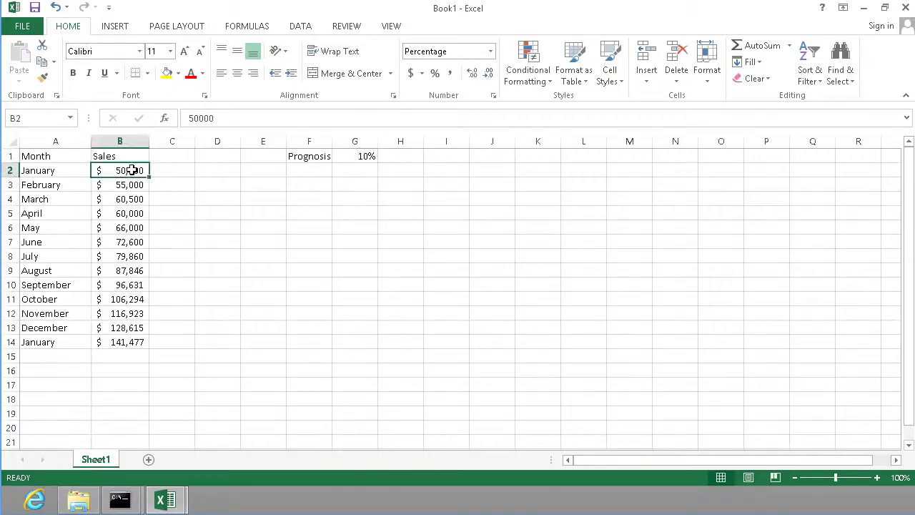
pyautogui.click(366, 158)
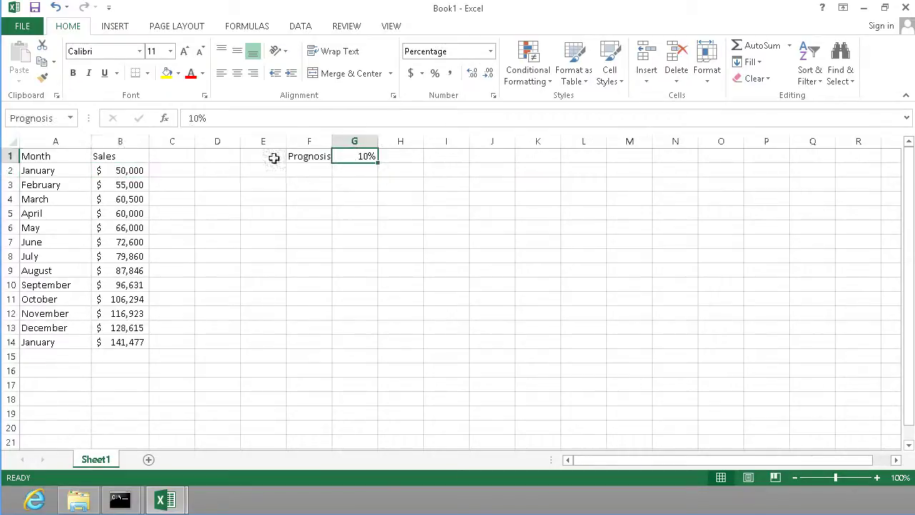
pyautogui.click(102, 170)
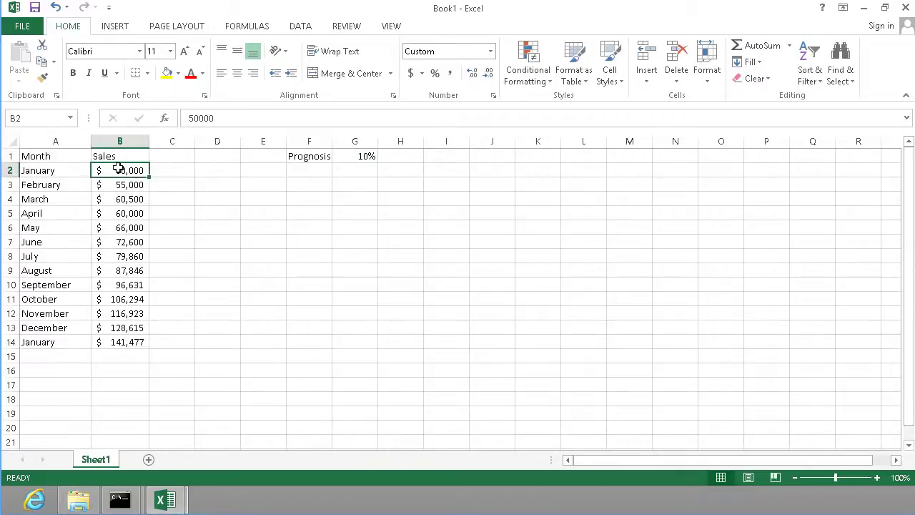
pyautogui.click(353, 158)
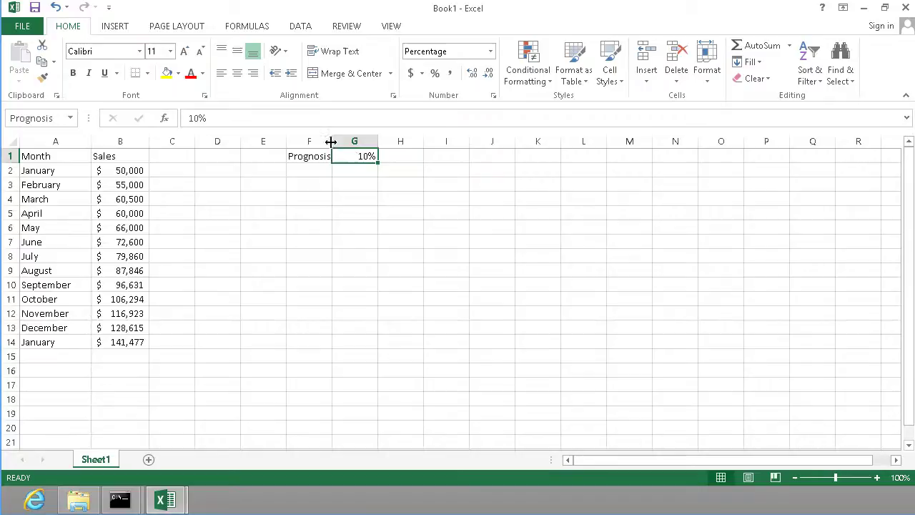
pyautogui.click(126, 173)
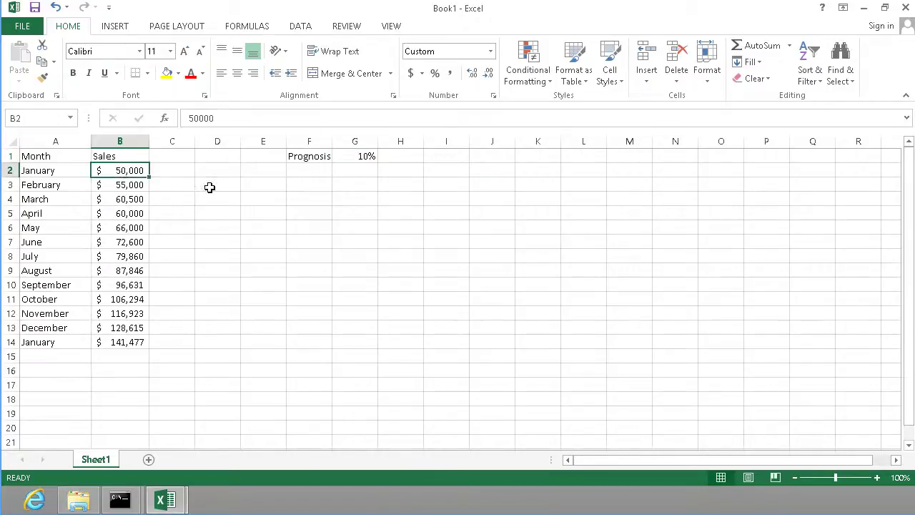
# Undo both the 10% entry in G1 and the 60000 entry in B5 in one go.
pyautogui.click(67, 8)
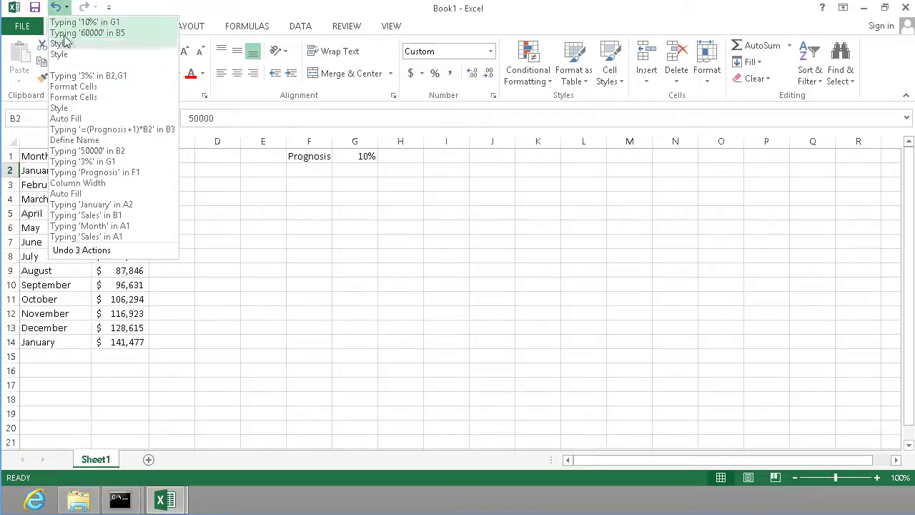
pyautogui.click(66, 33)
pyautogui.click(247, 202)
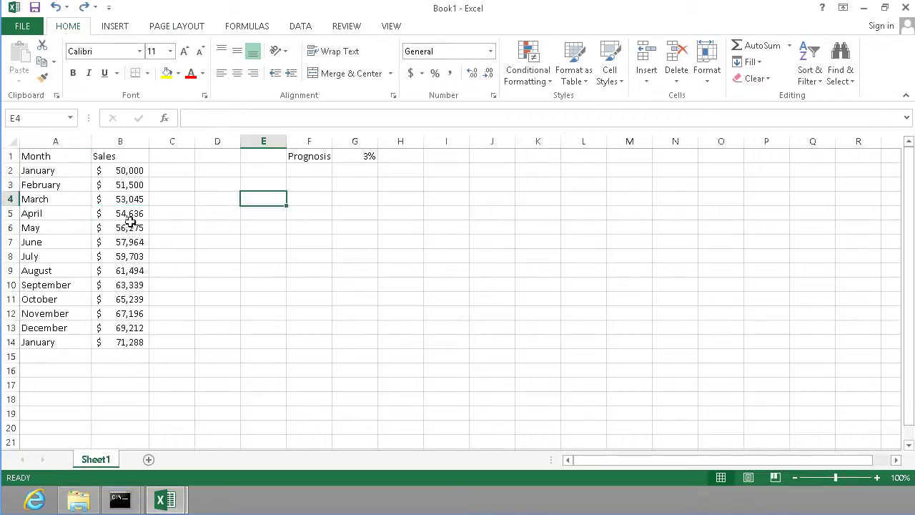
# Examine the sales formulas in column B and the two input cells, B2 and the Prognosis cell G1.
pyautogui.click(119, 237)
pyautogui.click(126, 230)
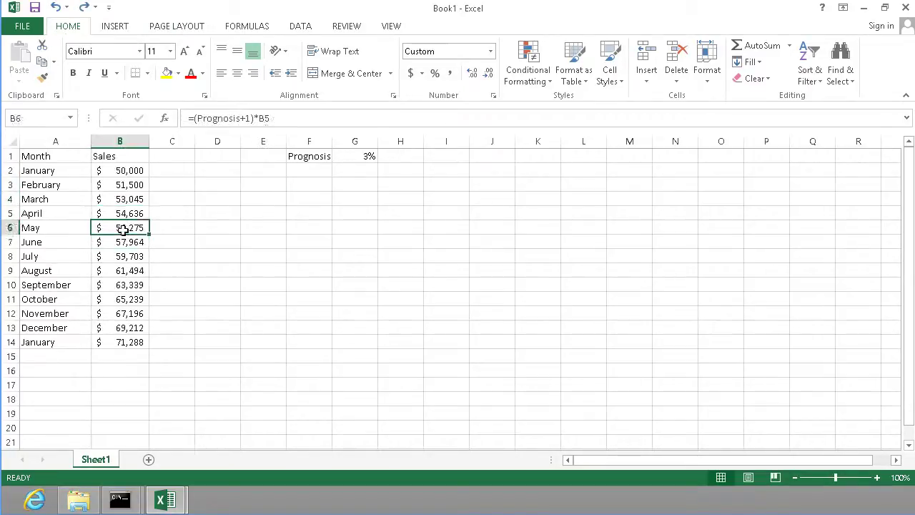
pyautogui.click(123, 243)
pyautogui.click(122, 269)
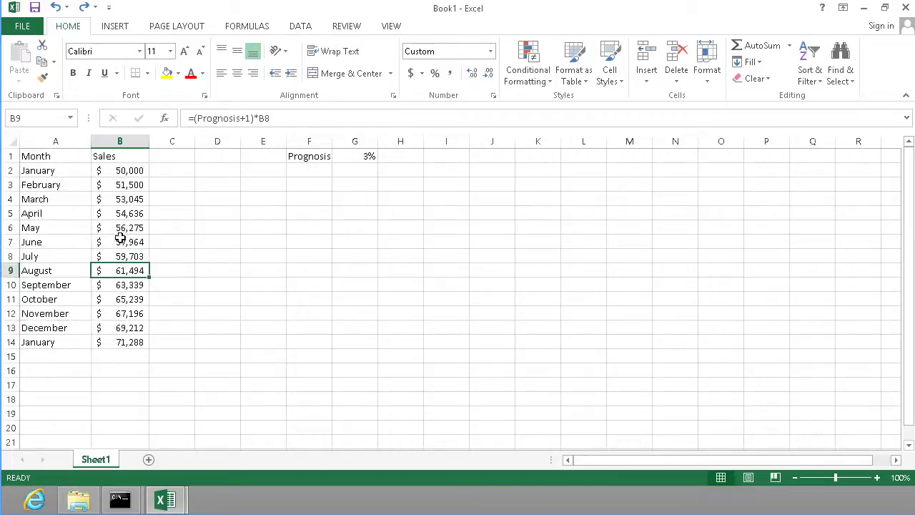
pyautogui.click(119, 171)
pyautogui.click(349, 157)
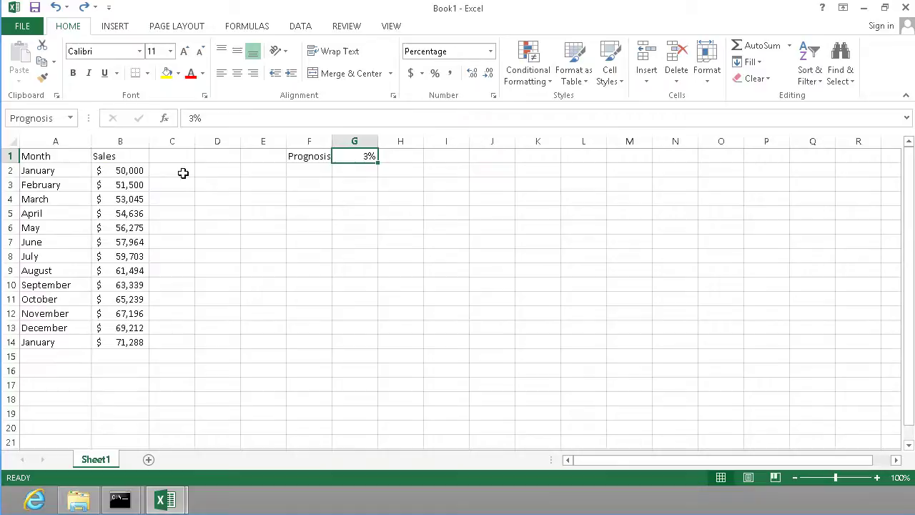
pyautogui.click(120, 172)
pyautogui.click(347, 156)
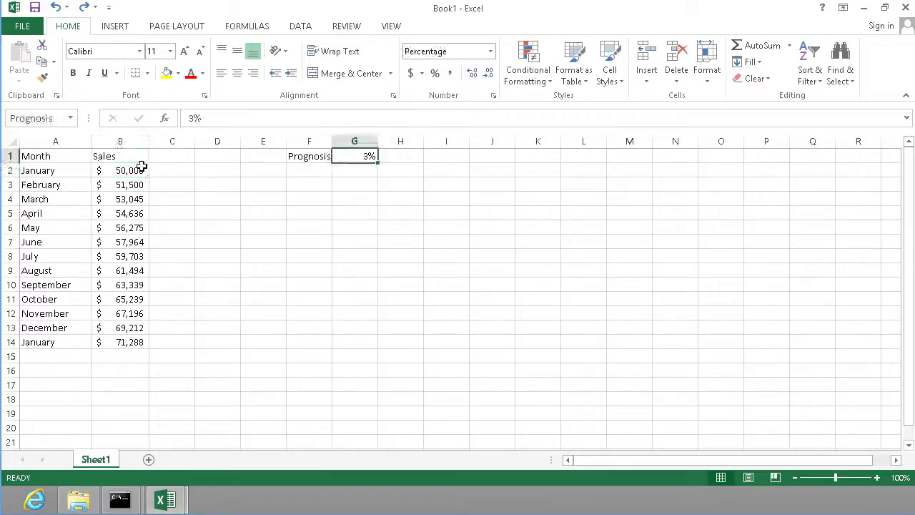
# Check the protection settings of the first January sales cell, B2, and leave them as they are.
pyautogui.click(131, 170)
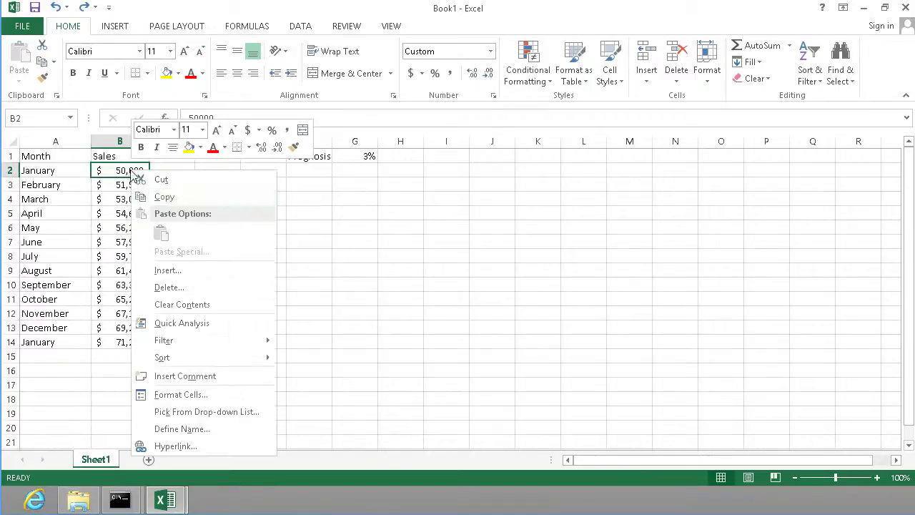
pyautogui.rightClick(131, 170)
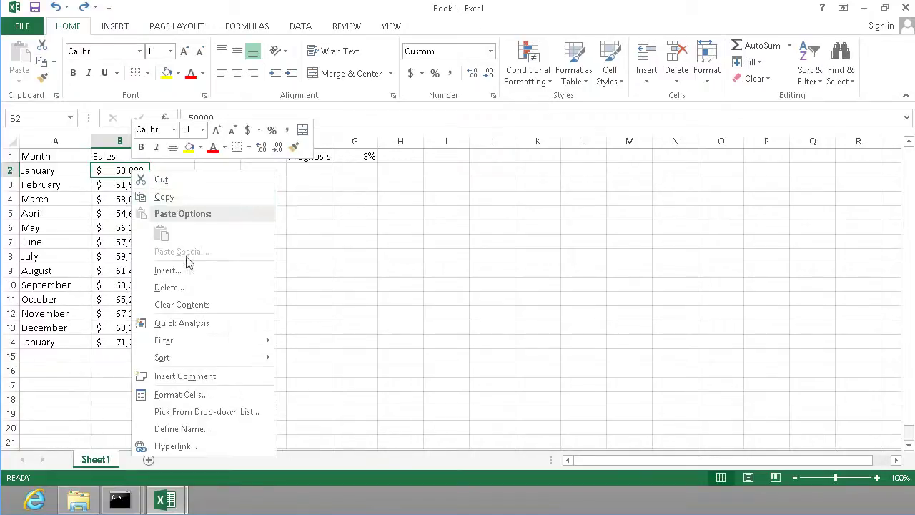
pyautogui.click(193, 395)
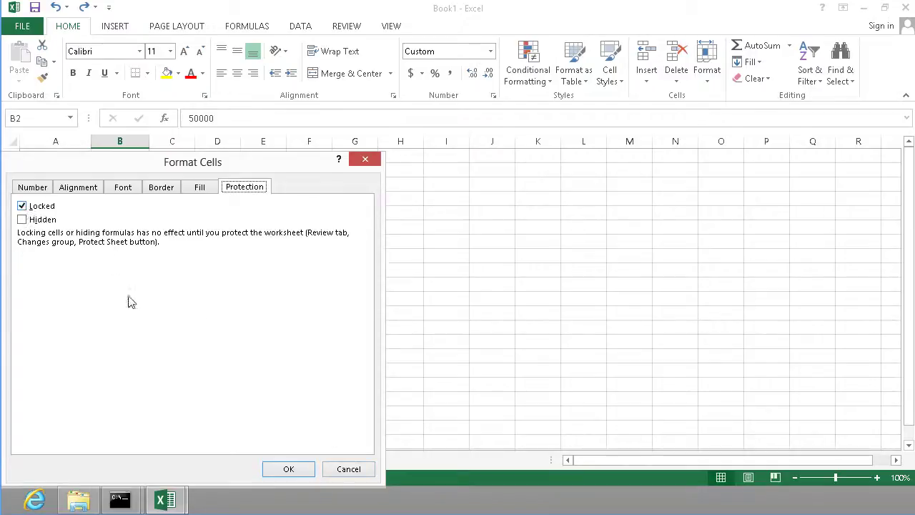
pyautogui.click(361, 470)
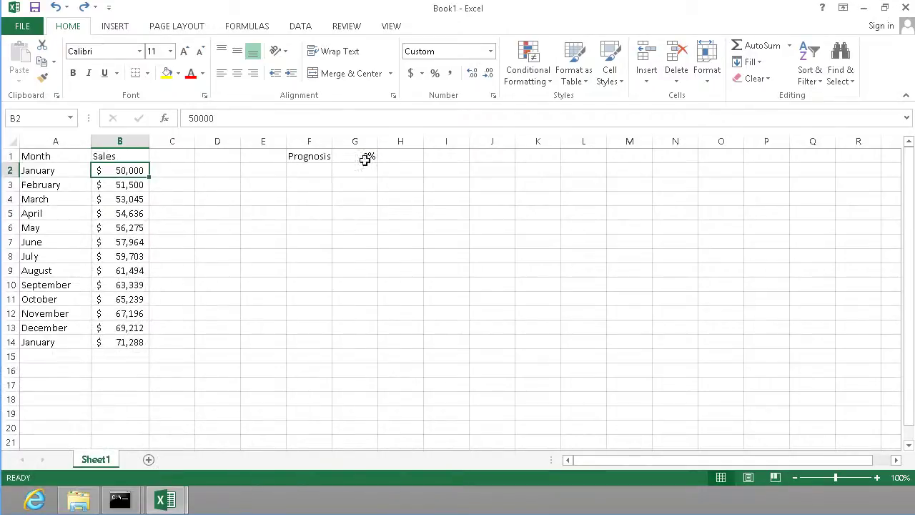
# Start a new cell style named Editing that includes only Protection, excluding Number, Alignment, Font, Border and Fill.
pyautogui.click(362, 170)
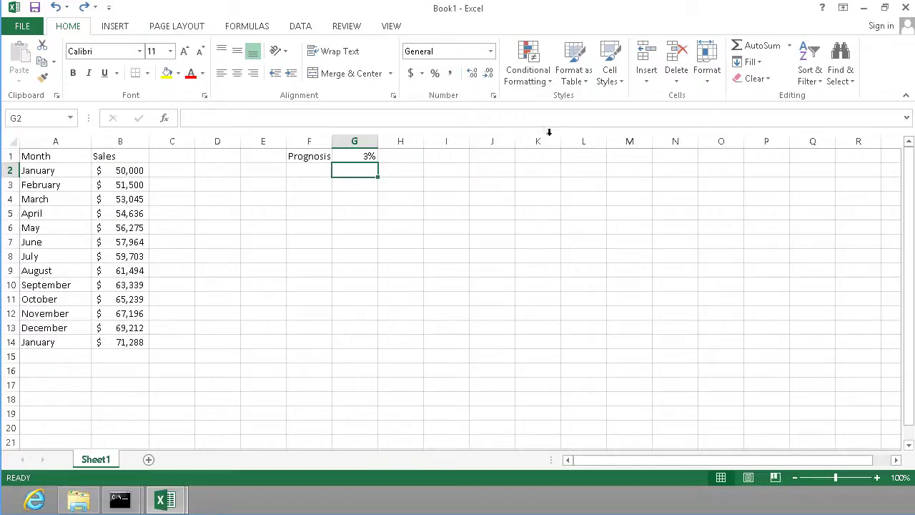
pyautogui.click(616, 83)
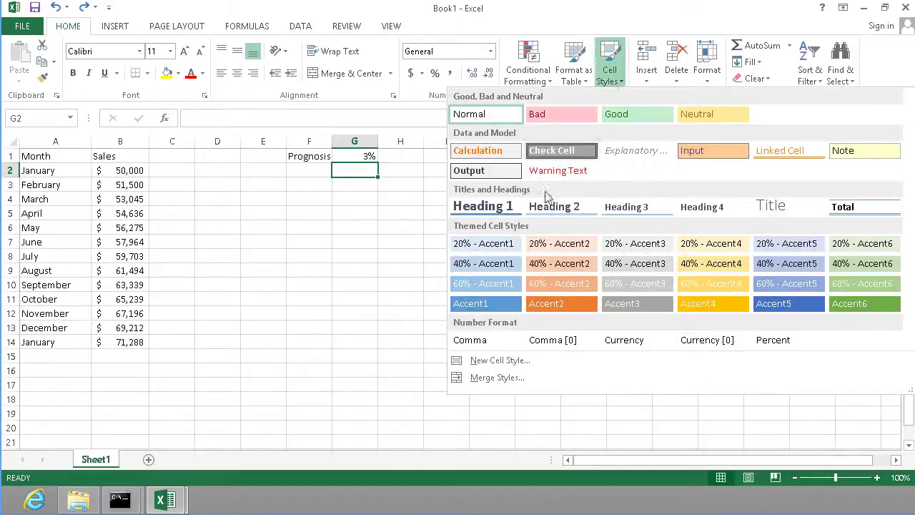
pyautogui.click(499, 361)
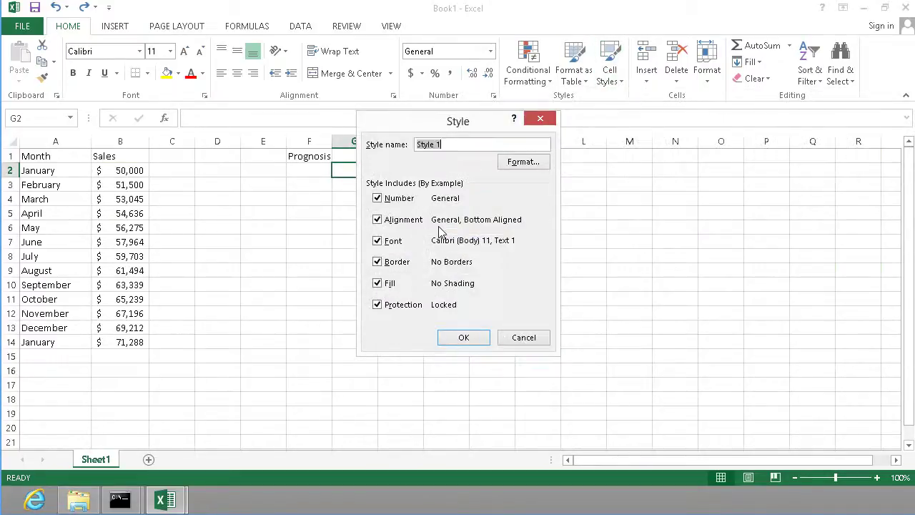
pyautogui.write('Editing')
pyautogui.click(380, 200)
pyautogui.click(379, 221)
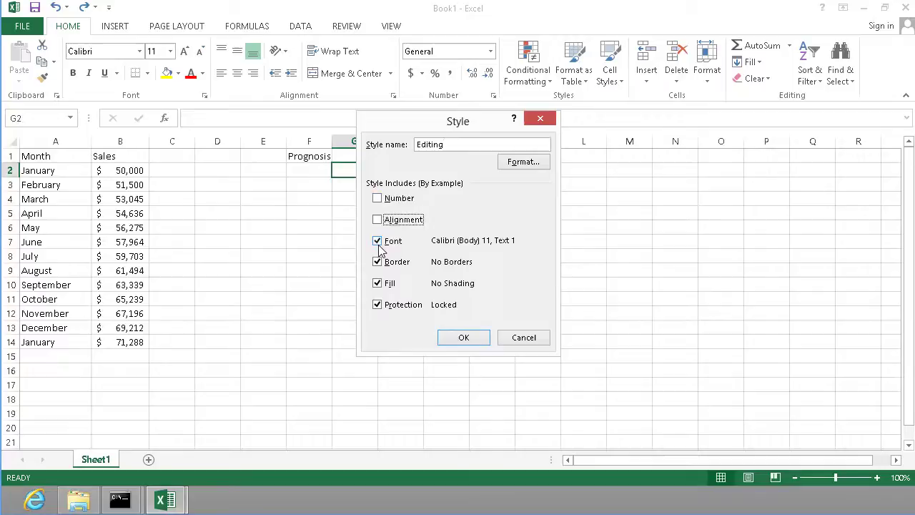
pyautogui.click(379, 242)
pyautogui.click(378, 263)
pyautogui.click(378, 283)
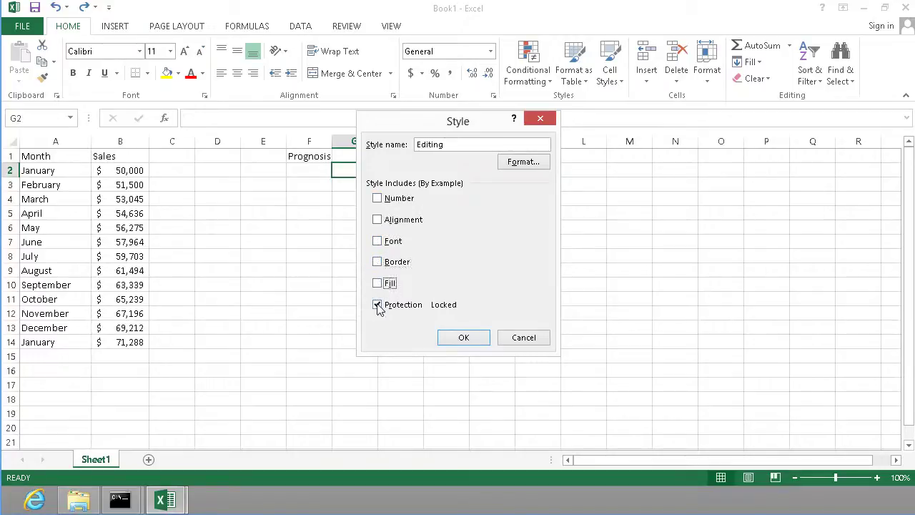
# Turn off the Locked protection option in the Editing style's format and save the style.
pyautogui.click(527, 162)
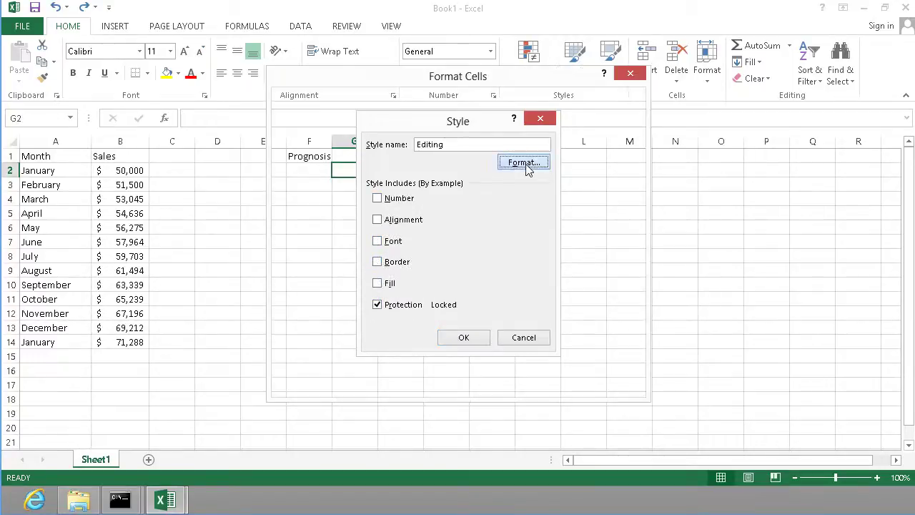
pyautogui.click(308, 122)
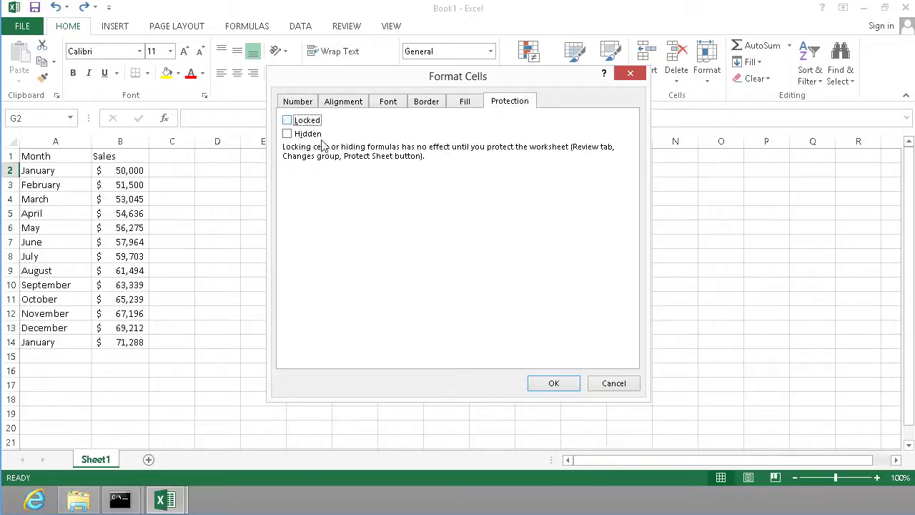
pyautogui.click(547, 385)
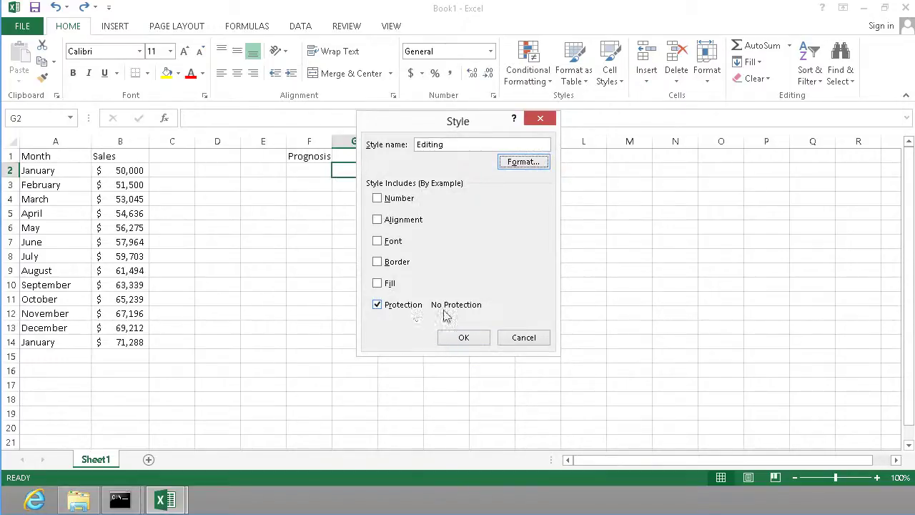
pyautogui.moveTo(439, 129); pyautogui.dragTo(517, 130)
pyautogui.click(537, 340)
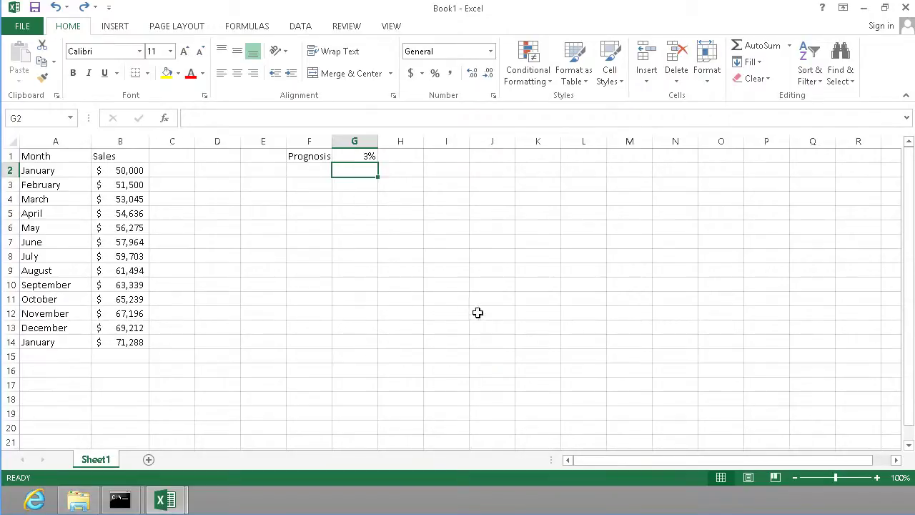
# Apply the custom Editing cell style to the input cells B2 and G1 together.
pyautogui.click(476, 312)
pyautogui.click(360, 155)
pyautogui.click(125, 168)
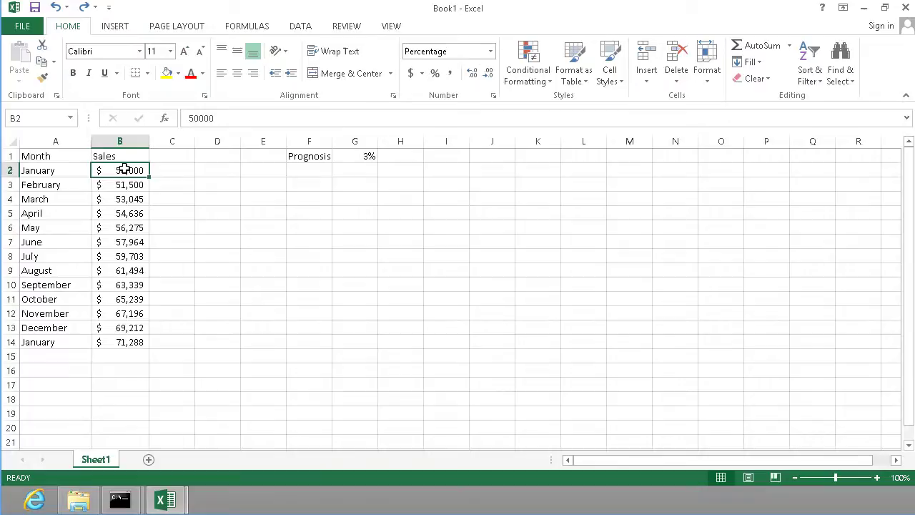
pyautogui.keyDown('ctrl'); pyautogui.click(347, 155); pyautogui.keyUp('ctrl')
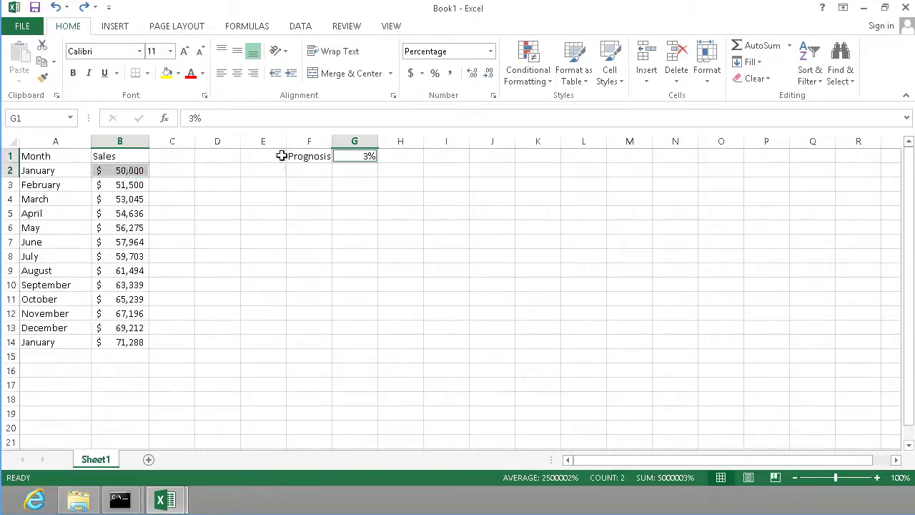
pyautogui.click(609, 75)
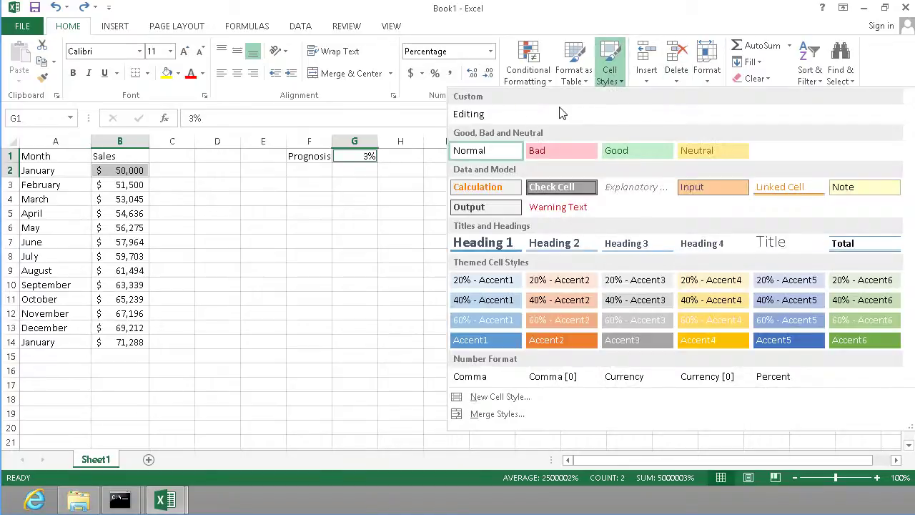
pyautogui.click(465, 117)
pyautogui.click(322, 197)
# Check the protection settings of the Prognosis cell G1 and leave them as they are.
pyautogui.click(362, 160)
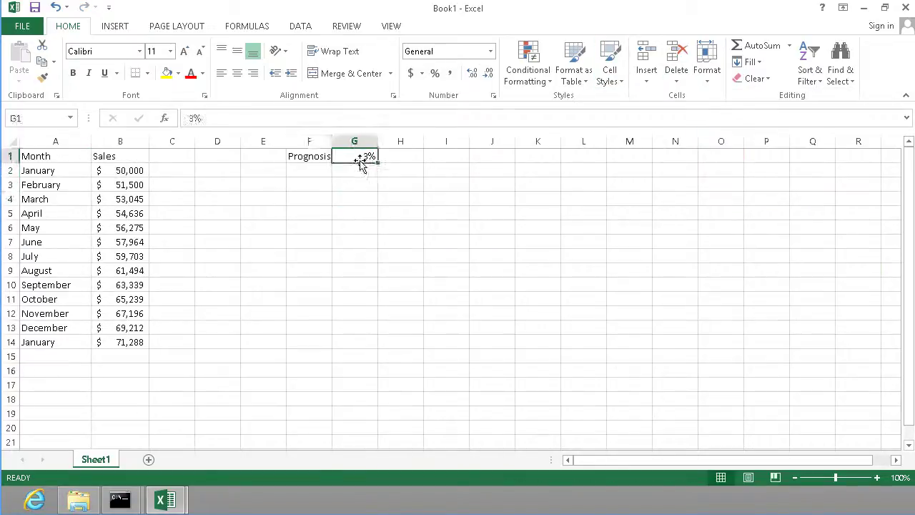
pyautogui.rightClick(363, 161)
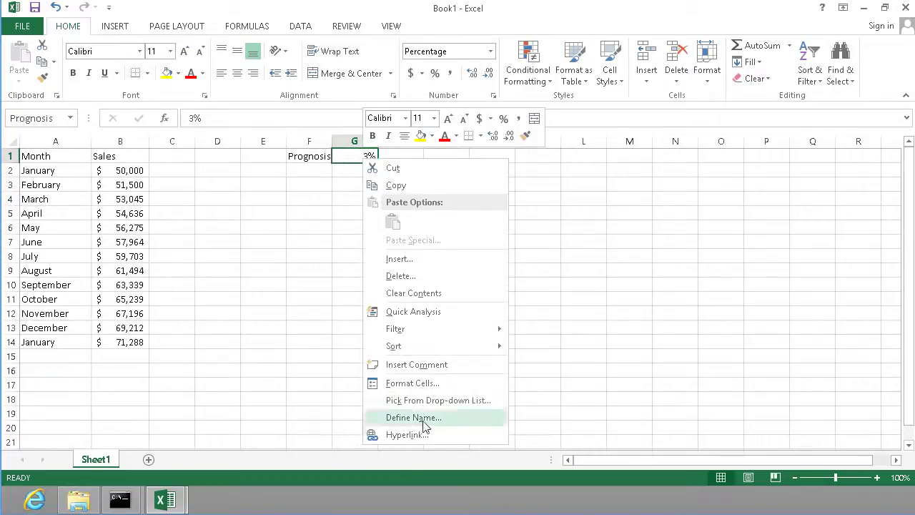
pyautogui.click(412, 383)
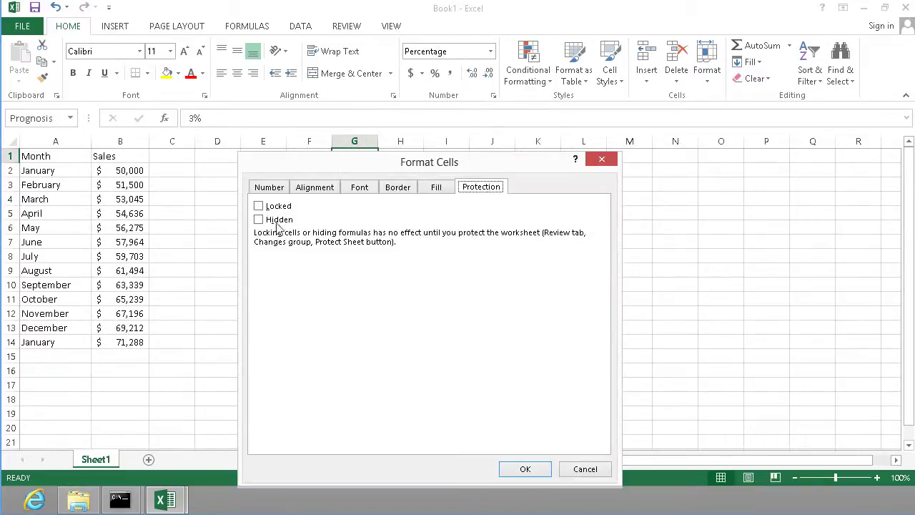
pyautogui.click(585, 469)
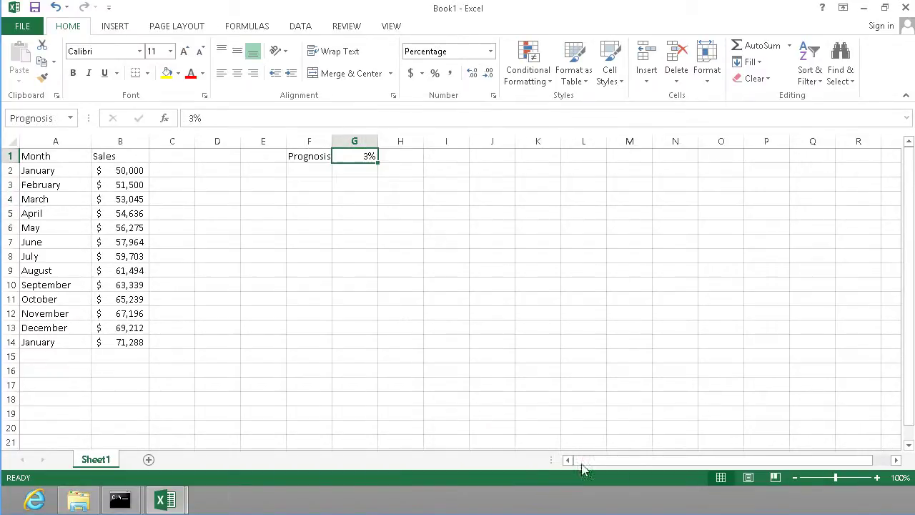
# Protect Sheet1 without a password, allowing only selection of locked and unlocked cells.
pyautogui.rightClick(106, 465)
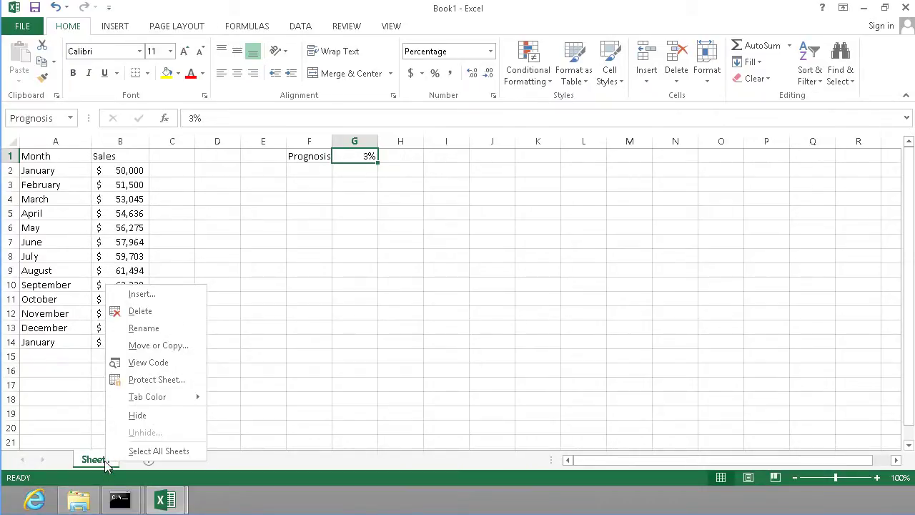
pyautogui.click(172, 385)
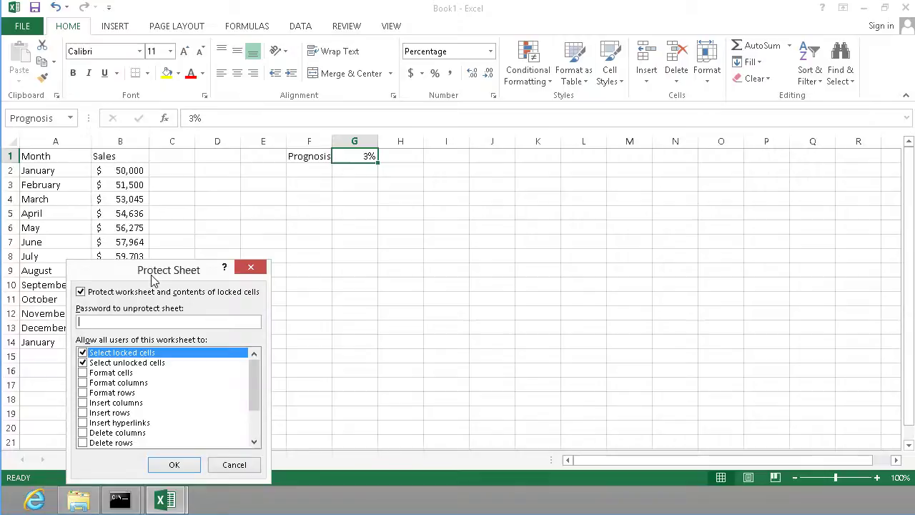
pyautogui.click(178, 466)
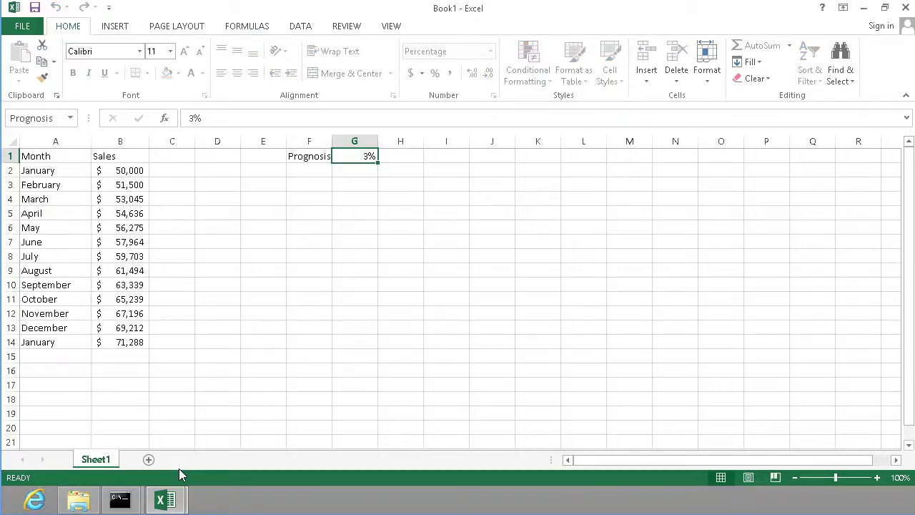
pyautogui.click(335, 200)
# Set the first January sales value in B2 to 60000.
pyautogui.click(114, 176)
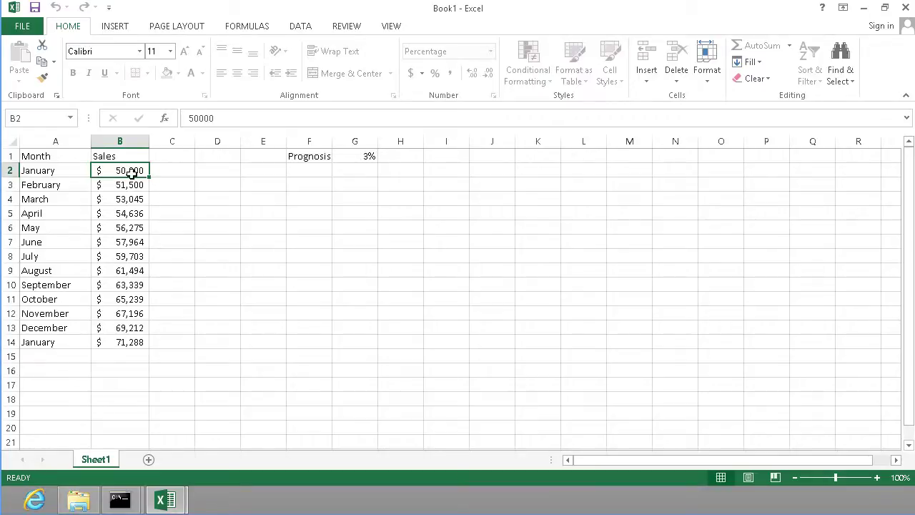
pyautogui.write('6')
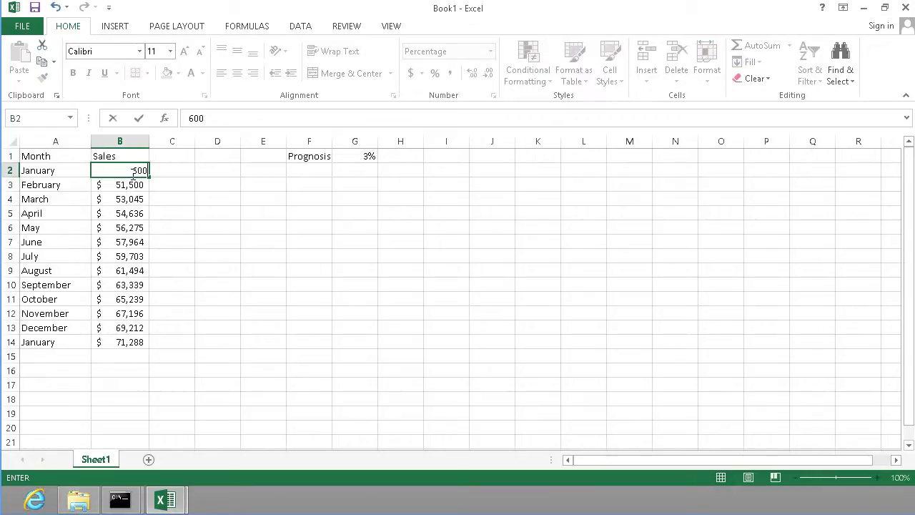
pyautogui.press('Return')
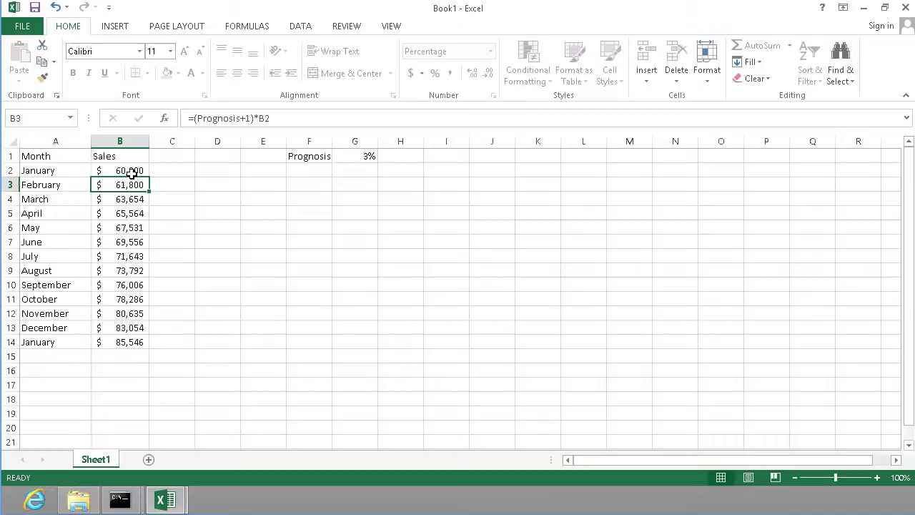
# Try to edit the protected May sales formula in B6.
pyautogui.click(129, 202)
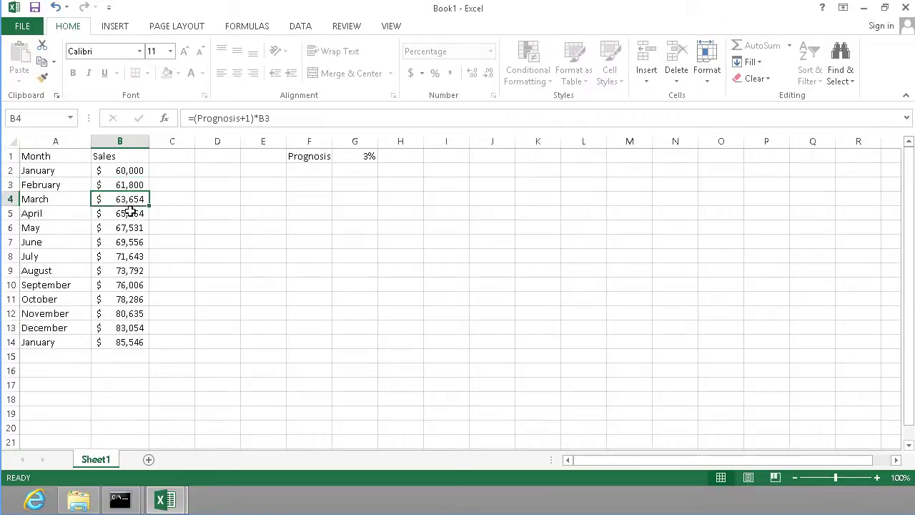
pyautogui.click(128, 228)
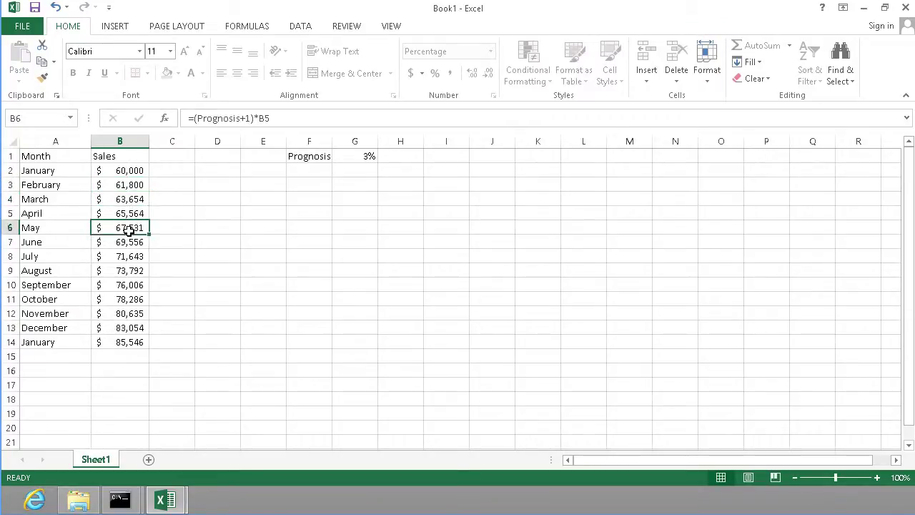
pyautogui.doubleClick(129, 230)
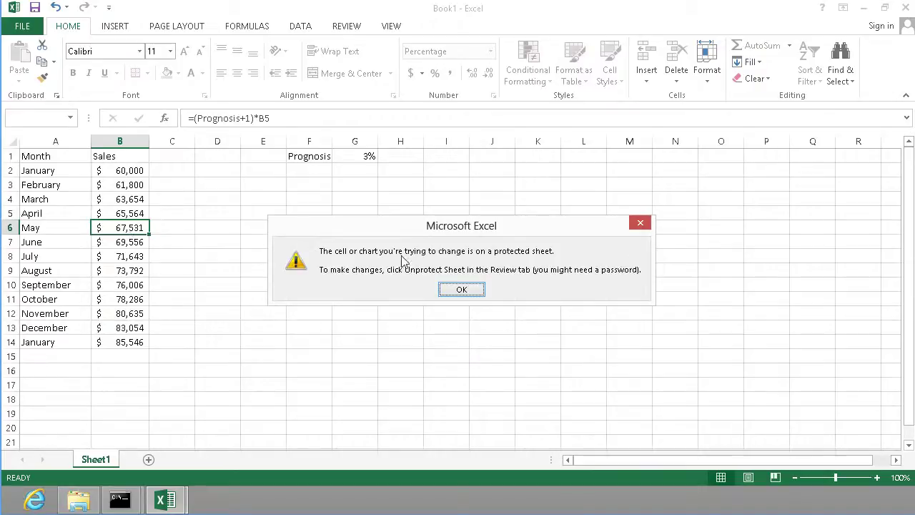
pyautogui.click(461, 289)
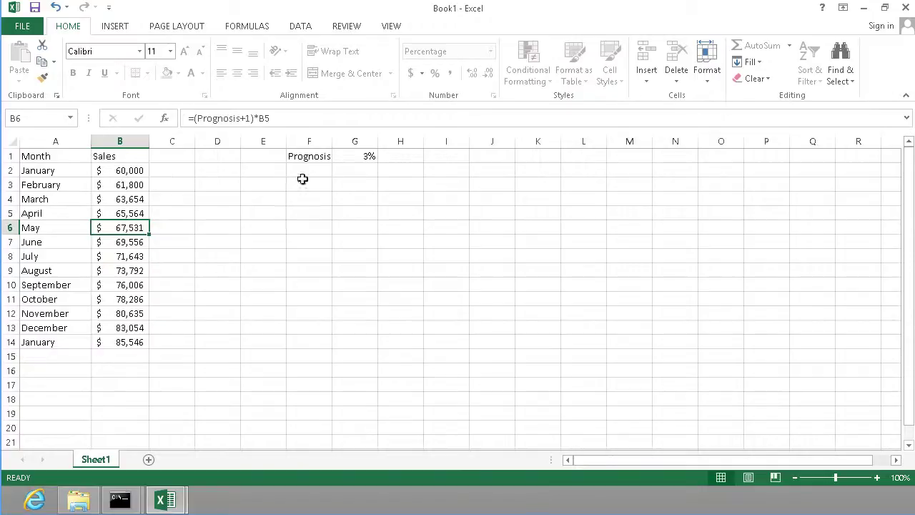
# Go over the input cells G1 and B2, and remove the protection from Sheet1.
pyautogui.click(354, 155)
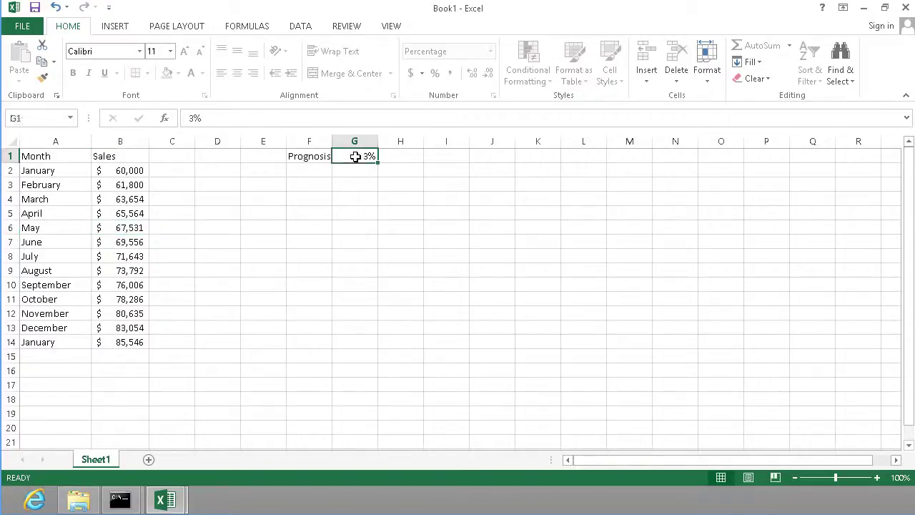
pyautogui.click(133, 170)
pyautogui.click(352, 155)
pyautogui.click(136, 171)
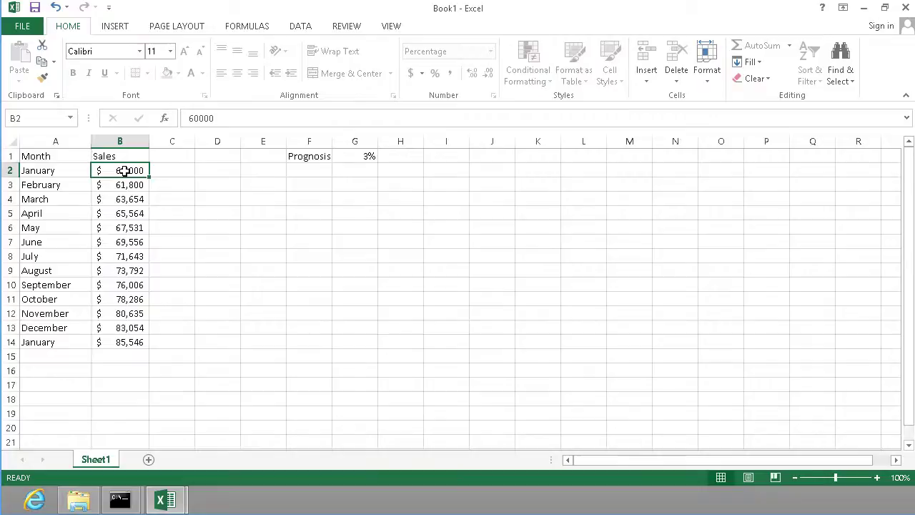
pyautogui.rightClick(87, 463)
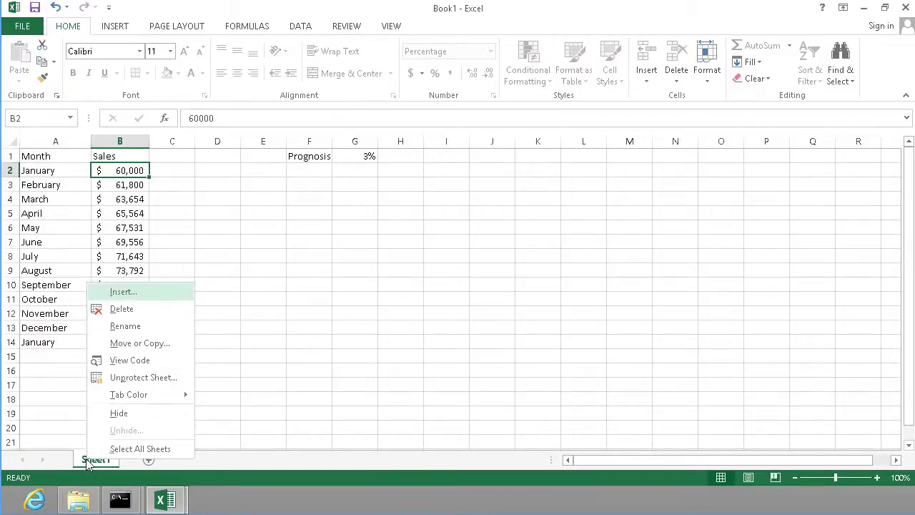
pyautogui.click(131, 376)
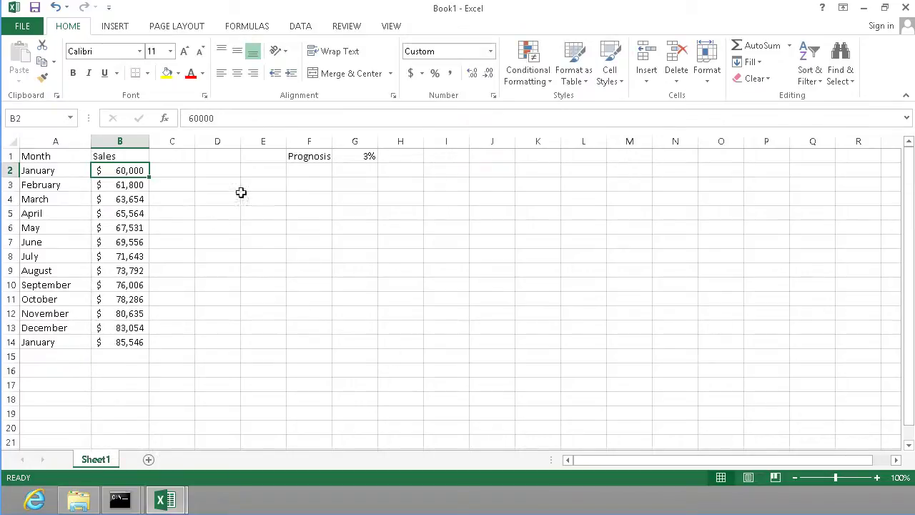
# Modify the Editing cell style to include Fill, with a light green background color.
pyautogui.click(616, 84)
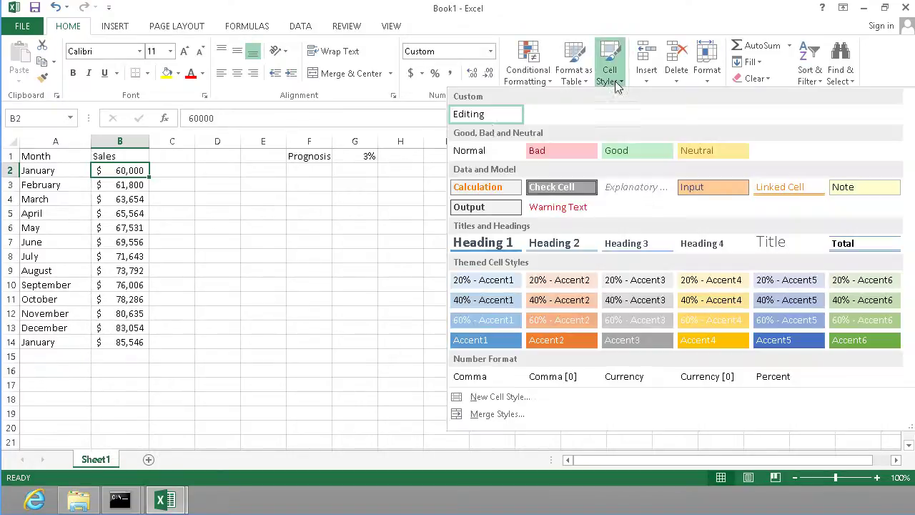
pyautogui.rightClick(505, 118)
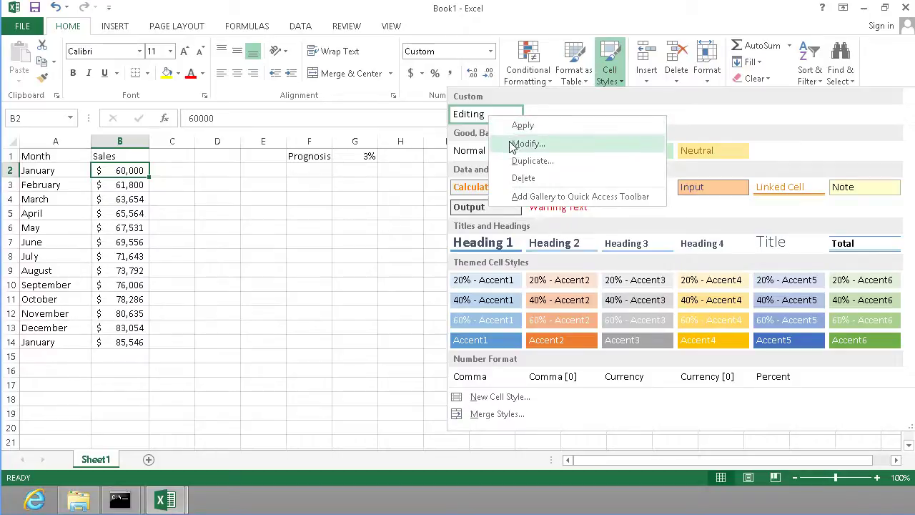
pyautogui.click(512, 143)
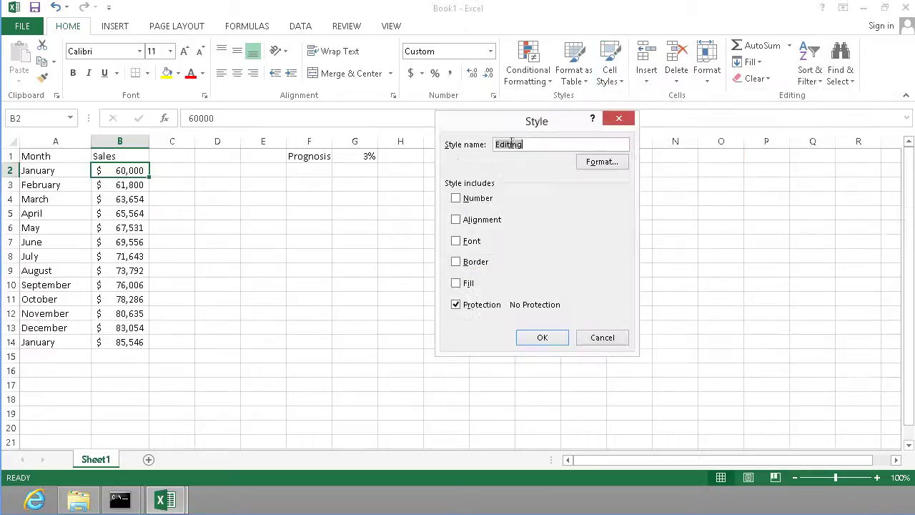
pyautogui.click(458, 285)
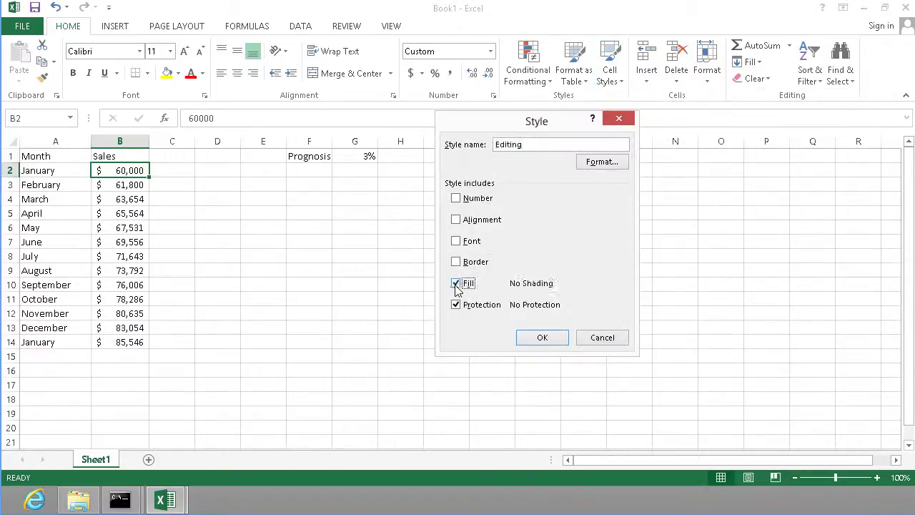
pyautogui.click(618, 163)
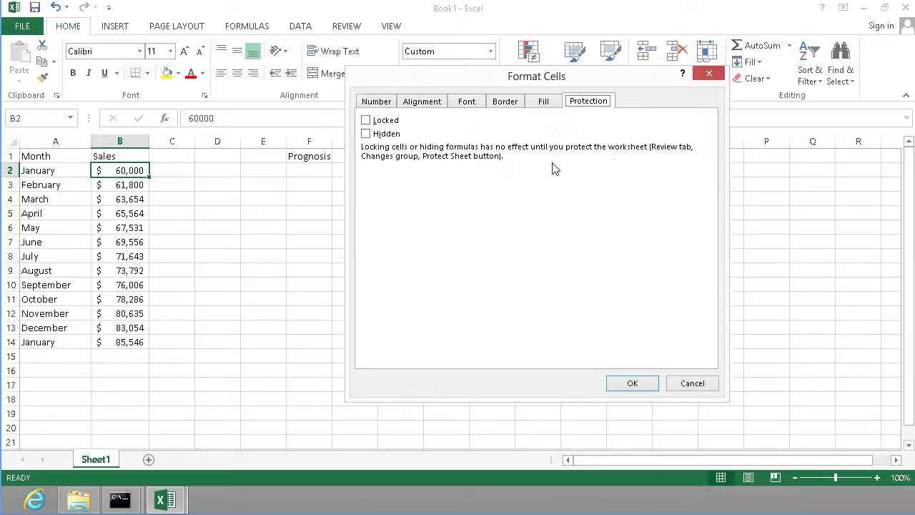
pyautogui.click(543, 101)
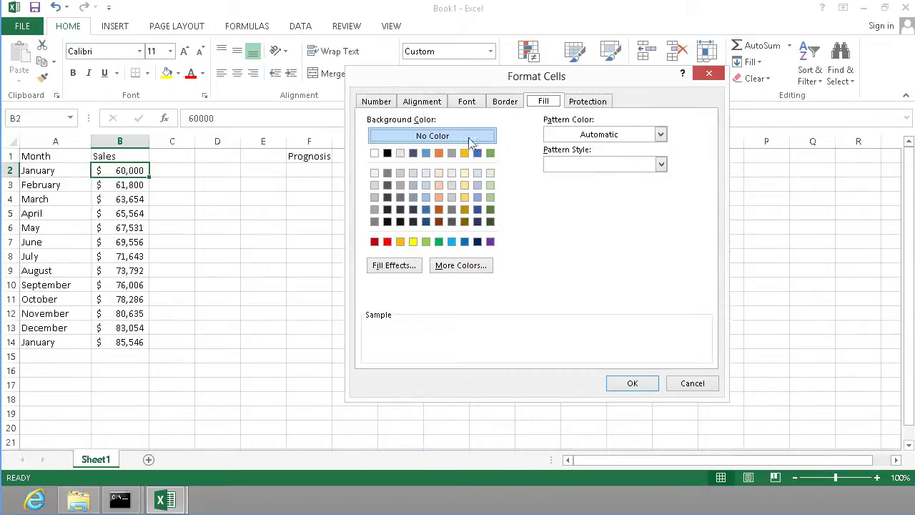
pyautogui.click(490, 198)
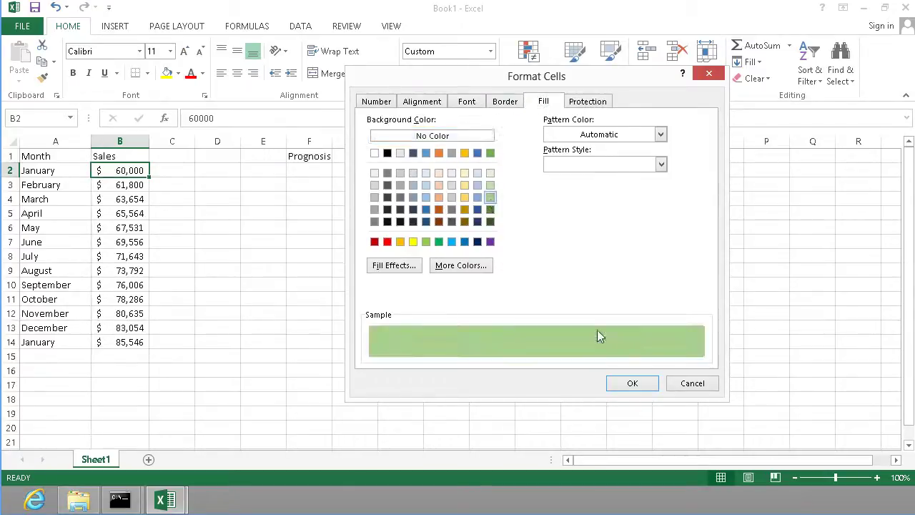
pyautogui.click(629, 386)
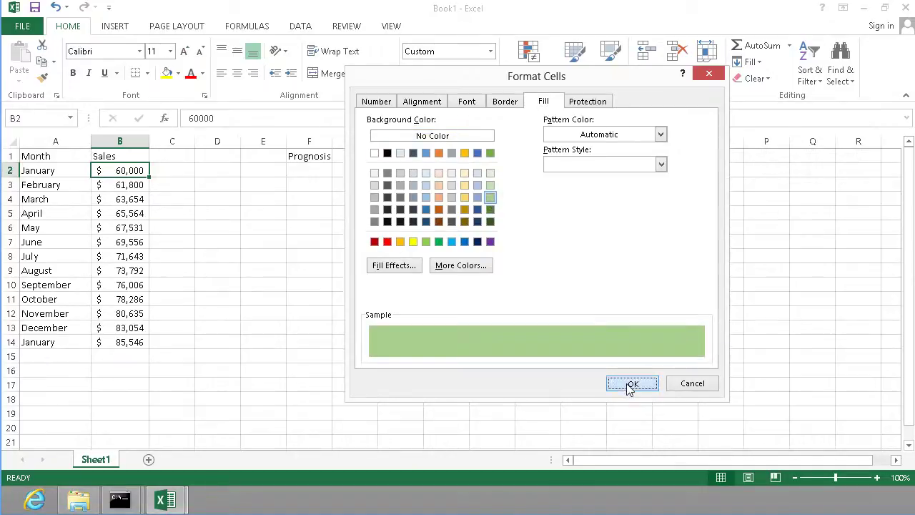
pyautogui.click(542, 337)
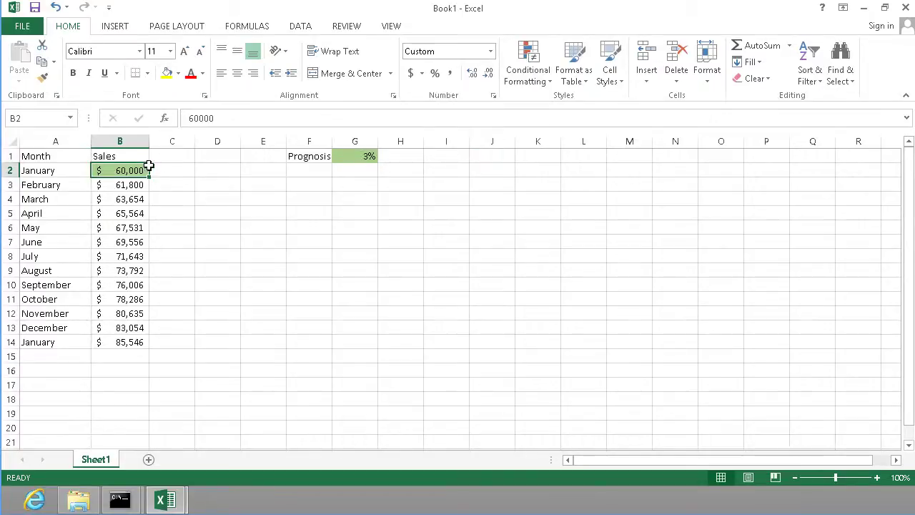
# Protect Sheet1 again with the default permissions and no password.
pyautogui.rightClick(107, 461)
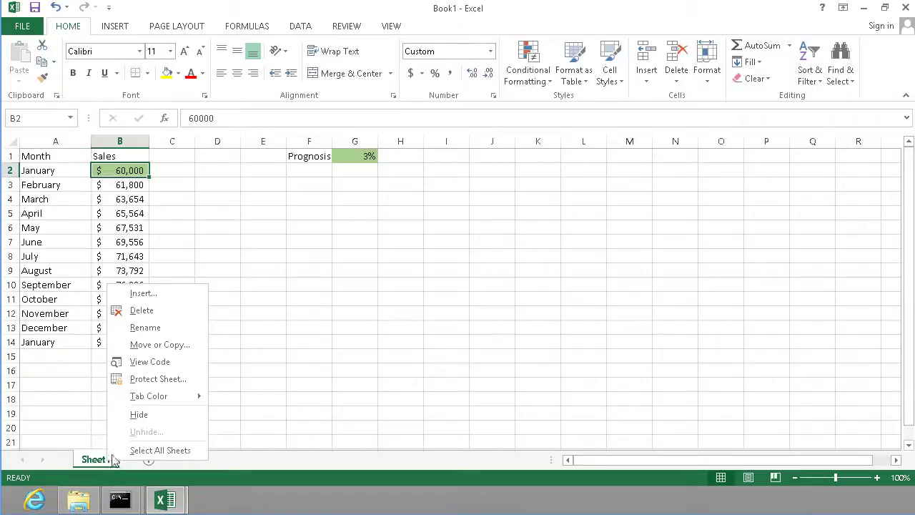
pyautogui.click(178, 384)
pyautogui.click(175, 466)
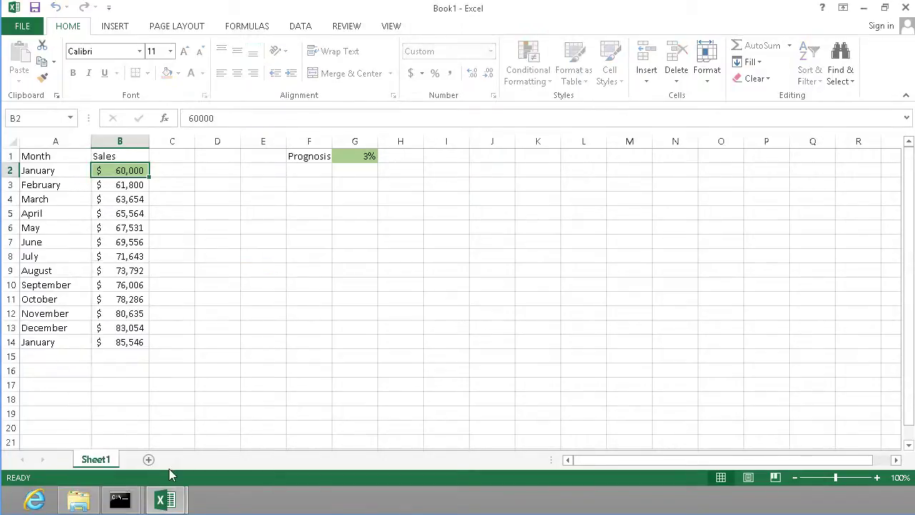
# Test the protected sheet by selecting the green input cells and trying to edit the April formula in B5.
pyautogui.click(128, 362)
pyautogui.click(120, 282)
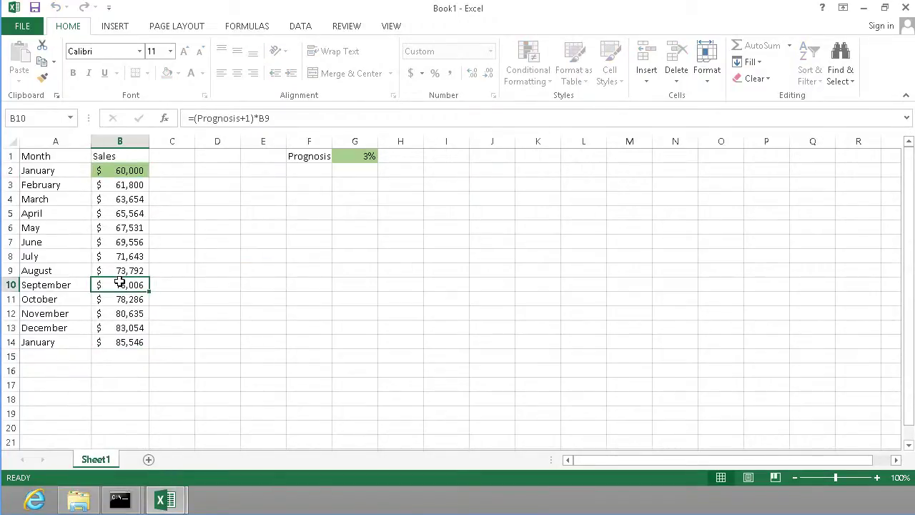
pyautogui.click(131, 171)
pyautogui.click(367, 156)
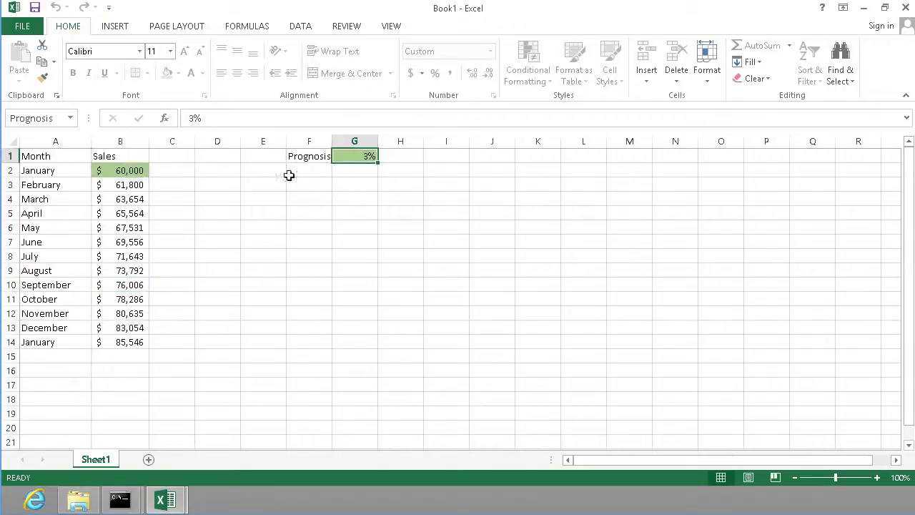
pyautogui.click(131, 177)
pyautogui.click(134, 208)
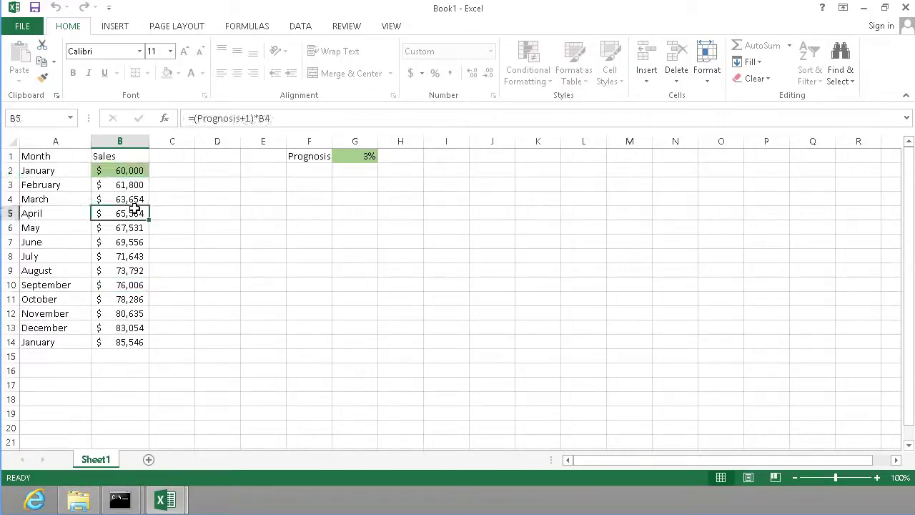
pyautogui.doubleClick(134, 208)
pyautogui.press('Return')
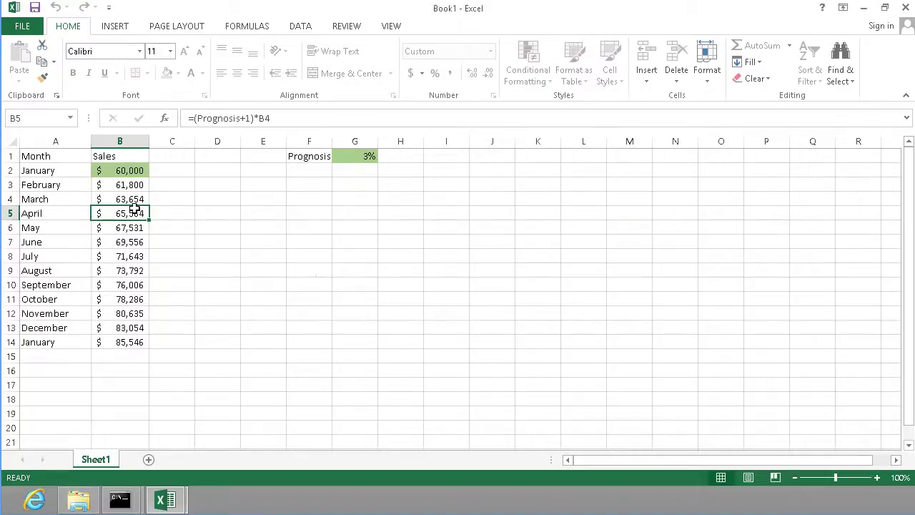
# Set the first January sales value in B2 to 75000.
pyautogui.press('Up')
pyautogui.press('Up')
pyautogui.press('Up')
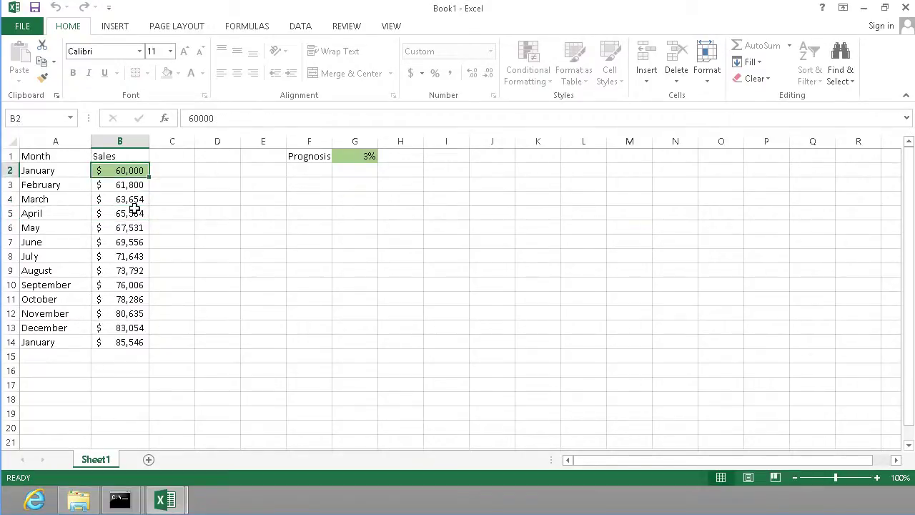
pyautogui.write('75000')
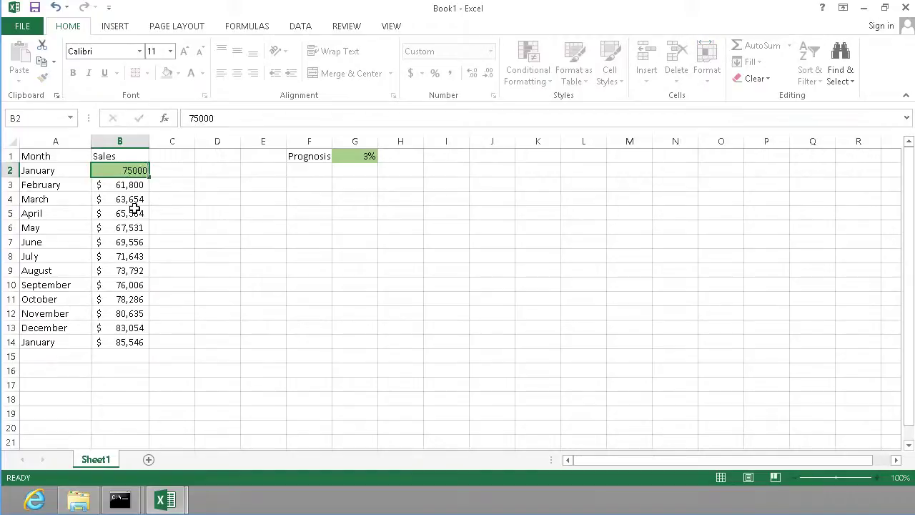
pyautogui.press('Return')
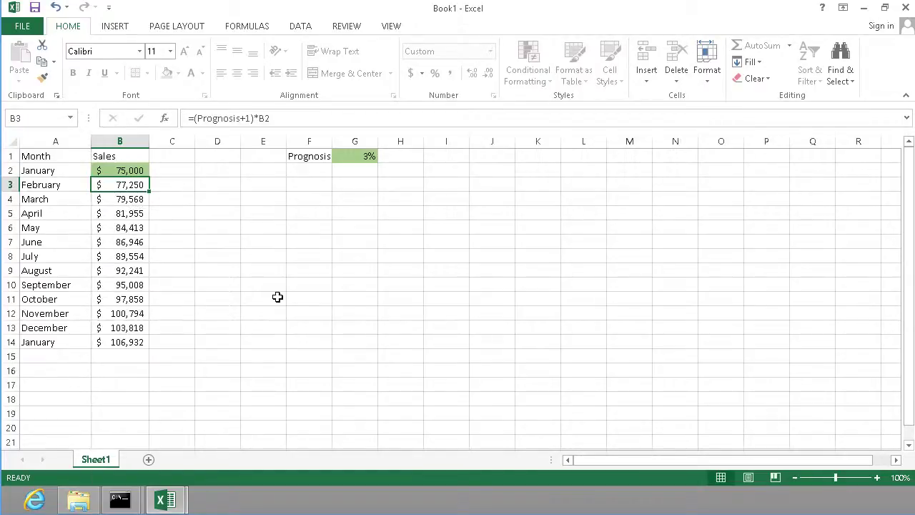